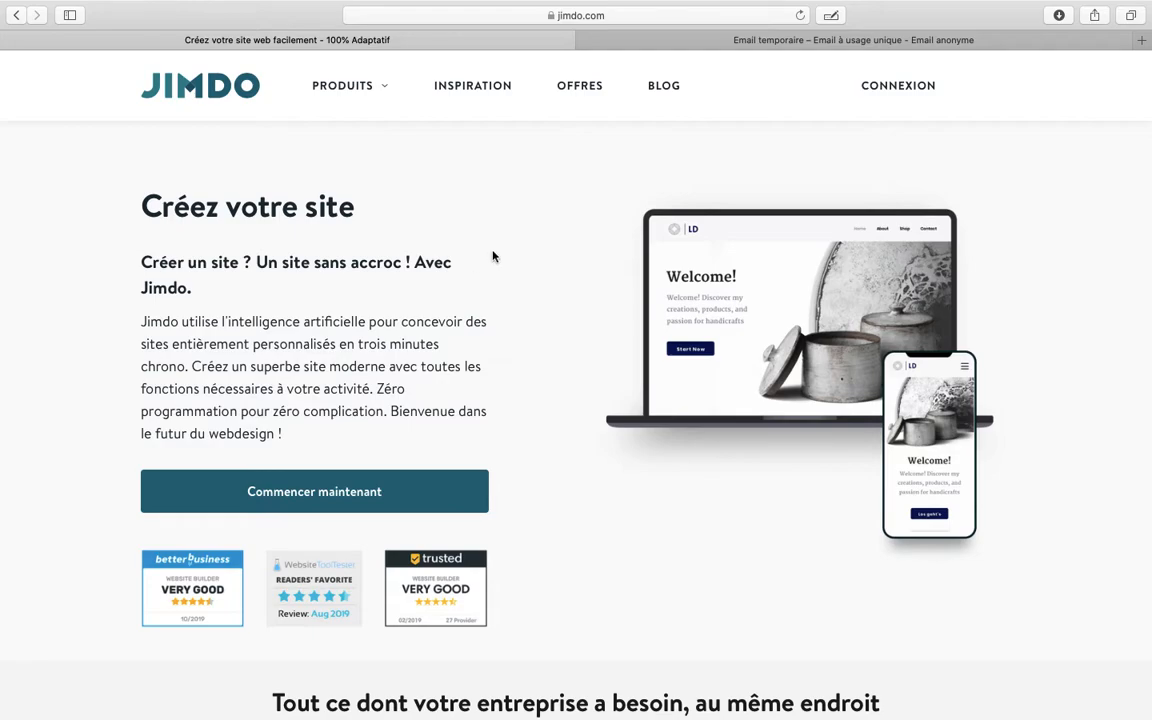
Begin creating an e-boutique with the modern version that requires no programming knowledge
left_click(352, 493)
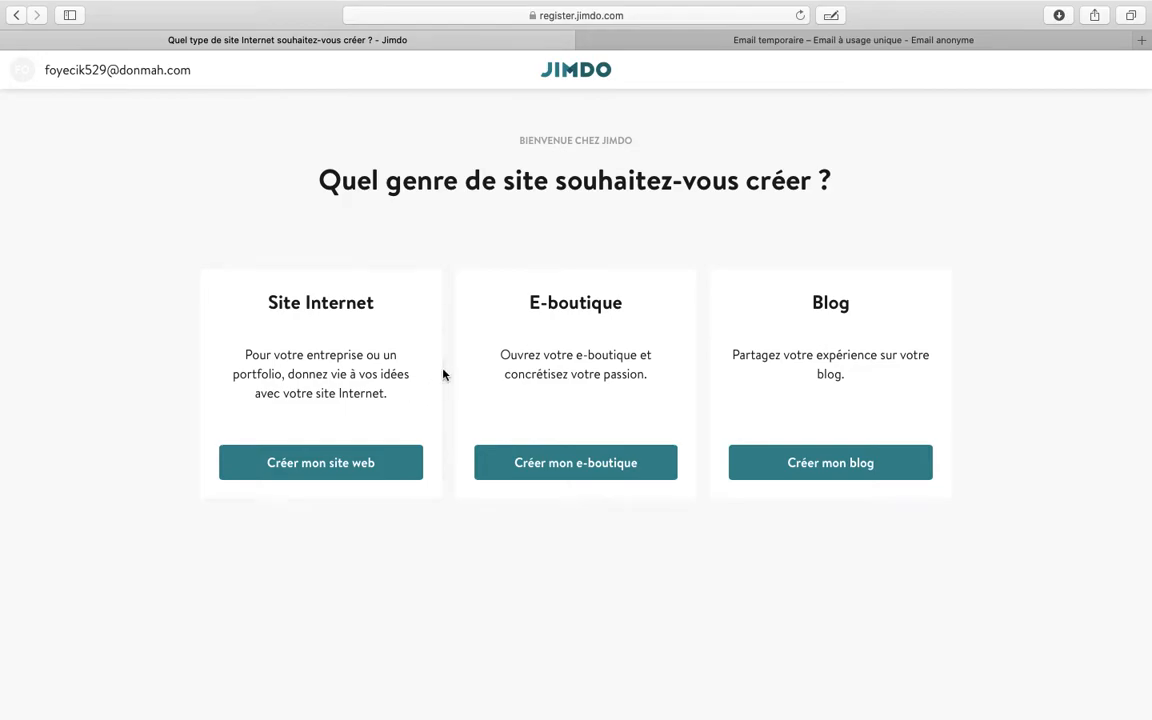
left_click(583, 476)
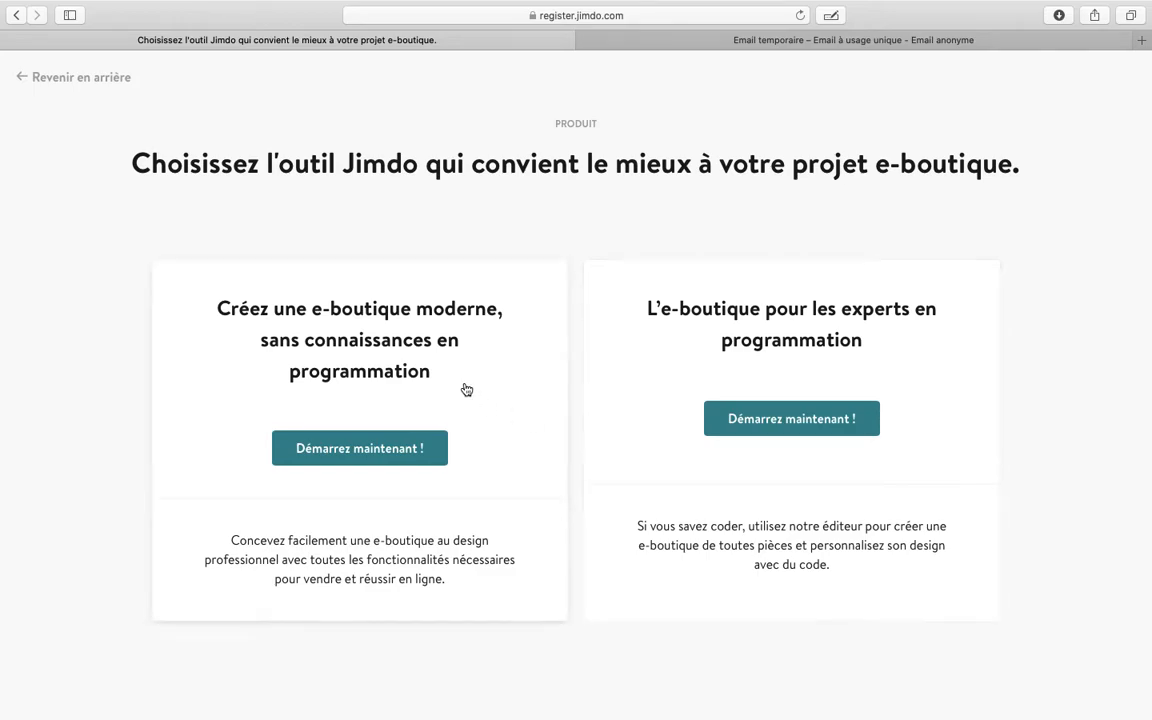
left_click(406, 450)
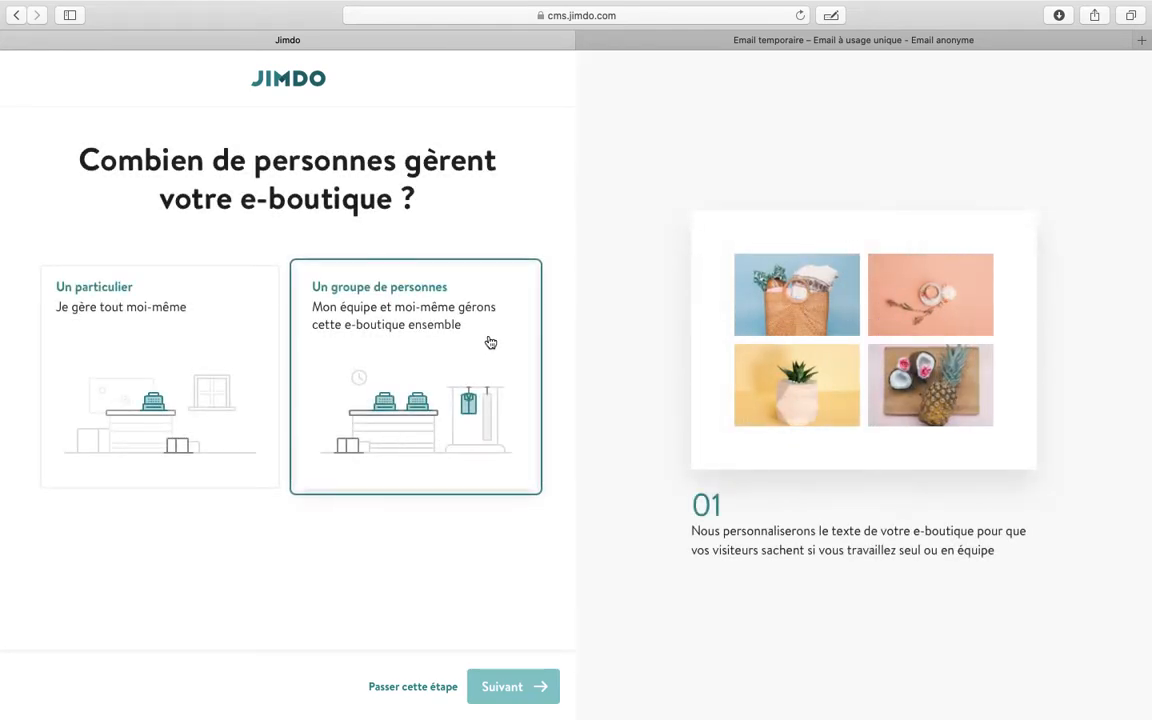
Answer that one individual (Un particulier) manages the shop and that a product is ready to sell (prêt à le vendre)
left_click(170, 345)
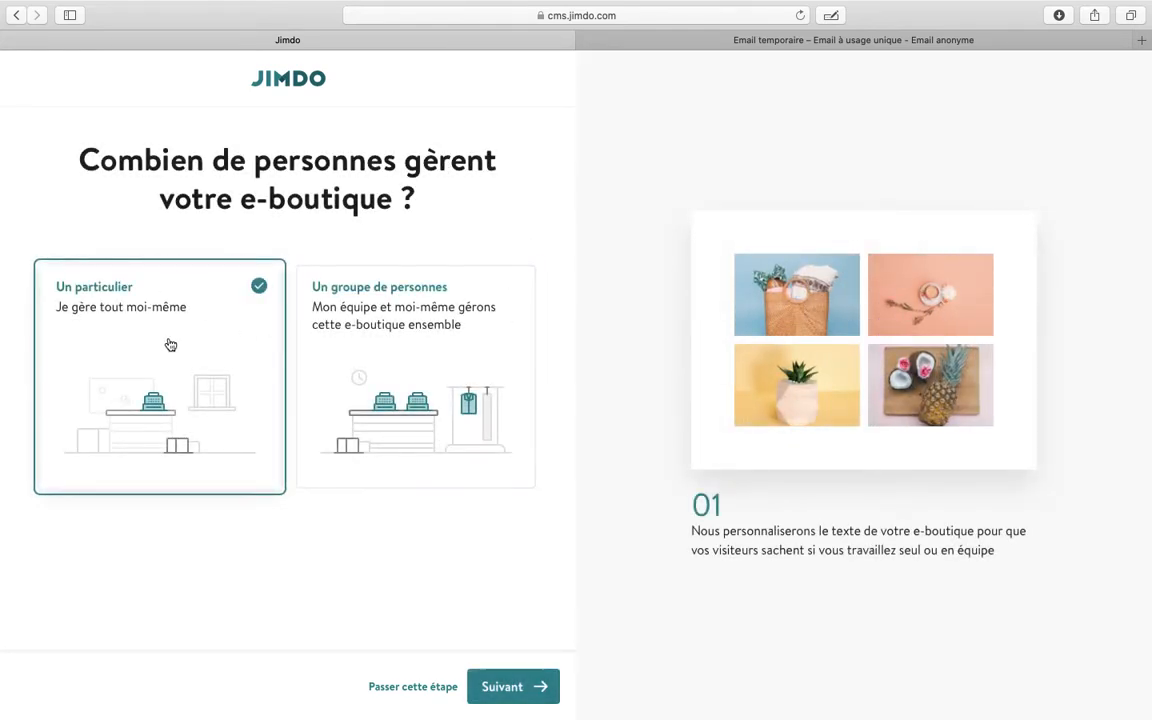
left_click(527, 694)
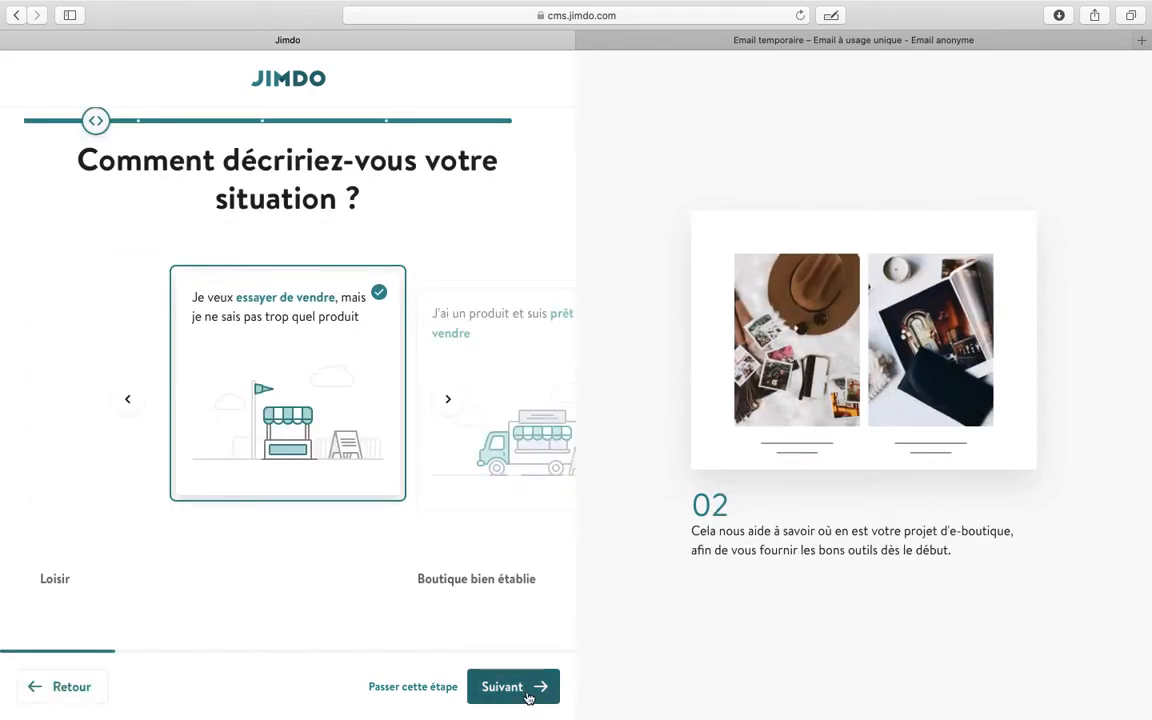
left_click(450, 399)
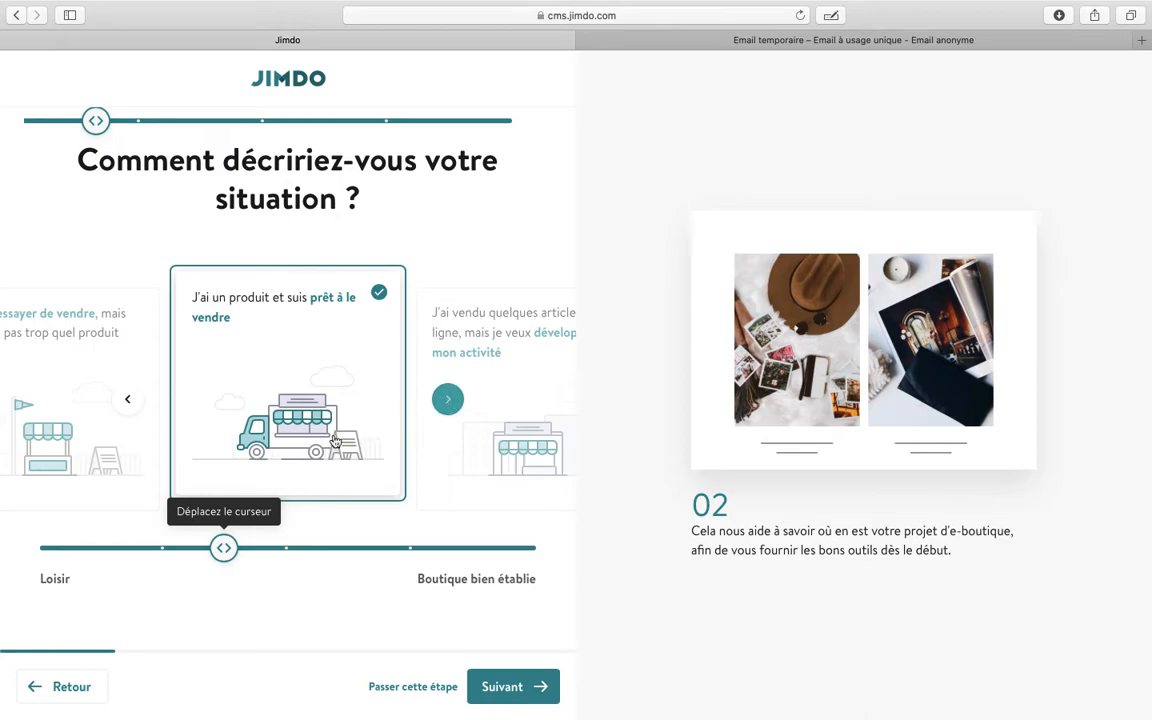
left_click(533, 688)
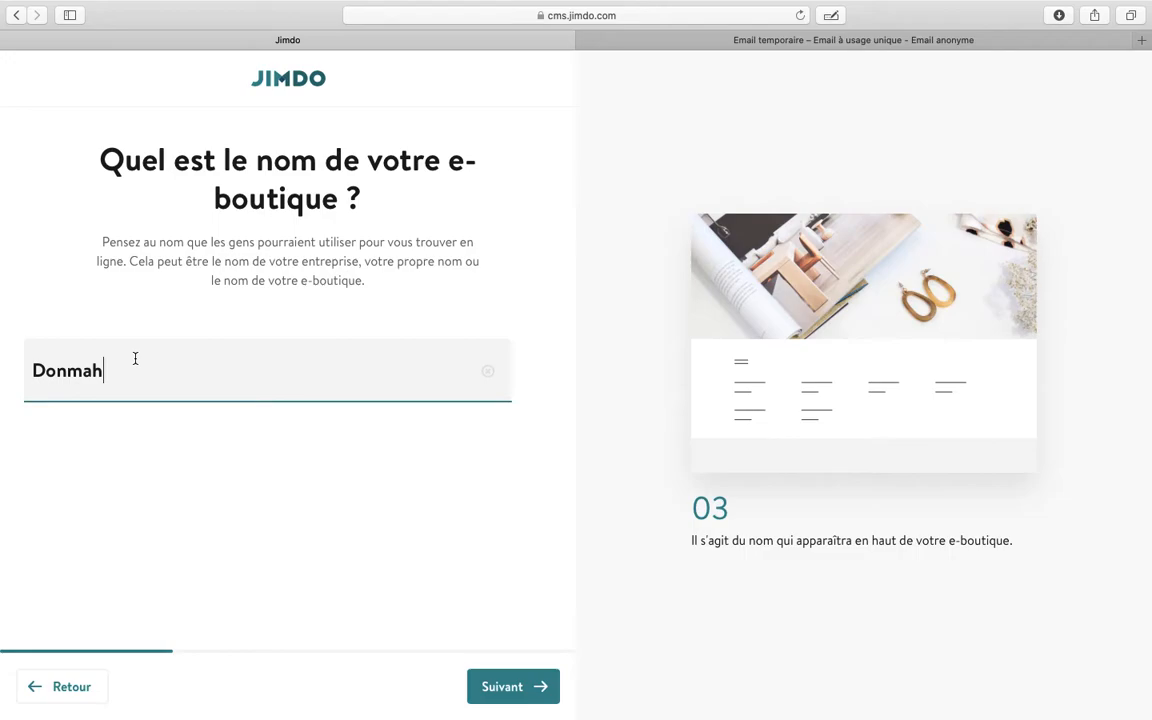
Name the e-boutique Donmah and skip connecting a Facebook page
left_click(500, 687)
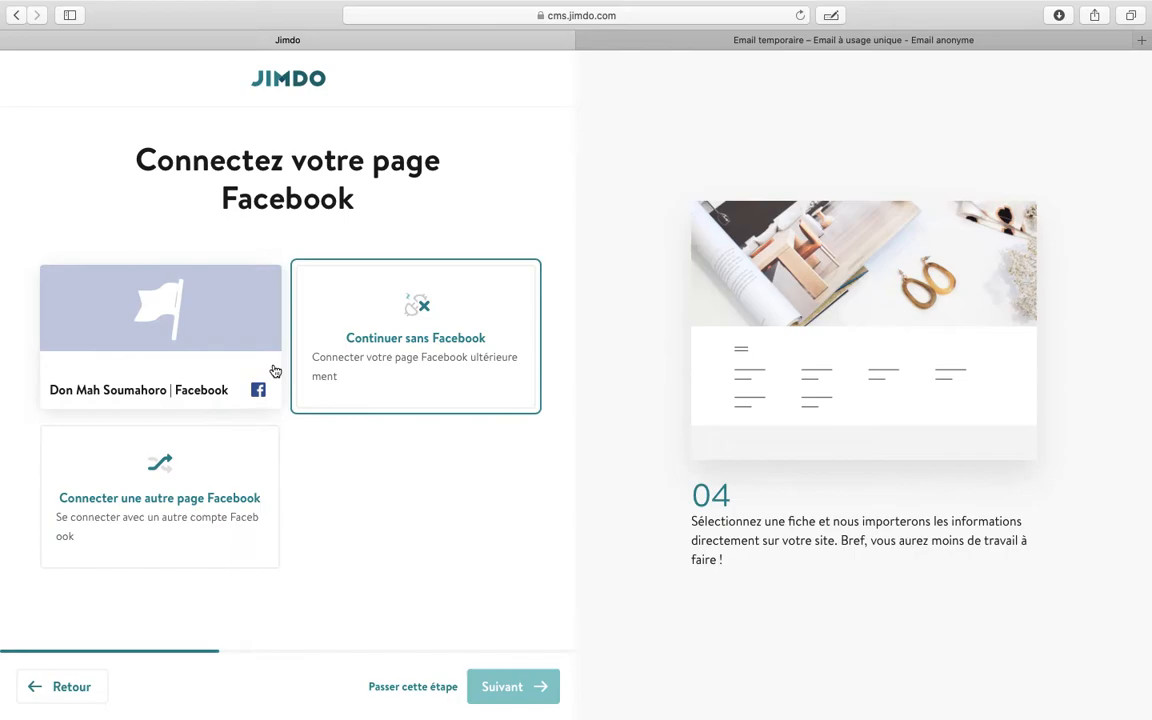
left_click(412, 689)
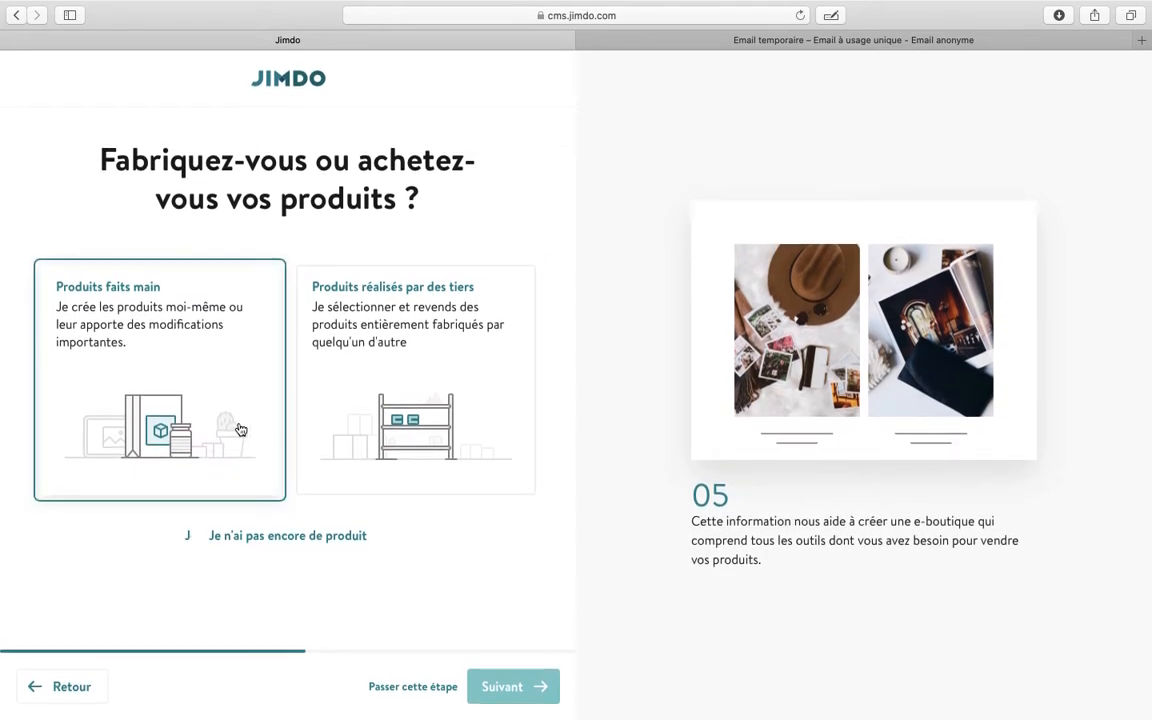
Specify handmade products (Produits faits main) offered in one's own physical shop (Ma propre boutique physique)
left_click(243, 431)
left_click(496, 684)
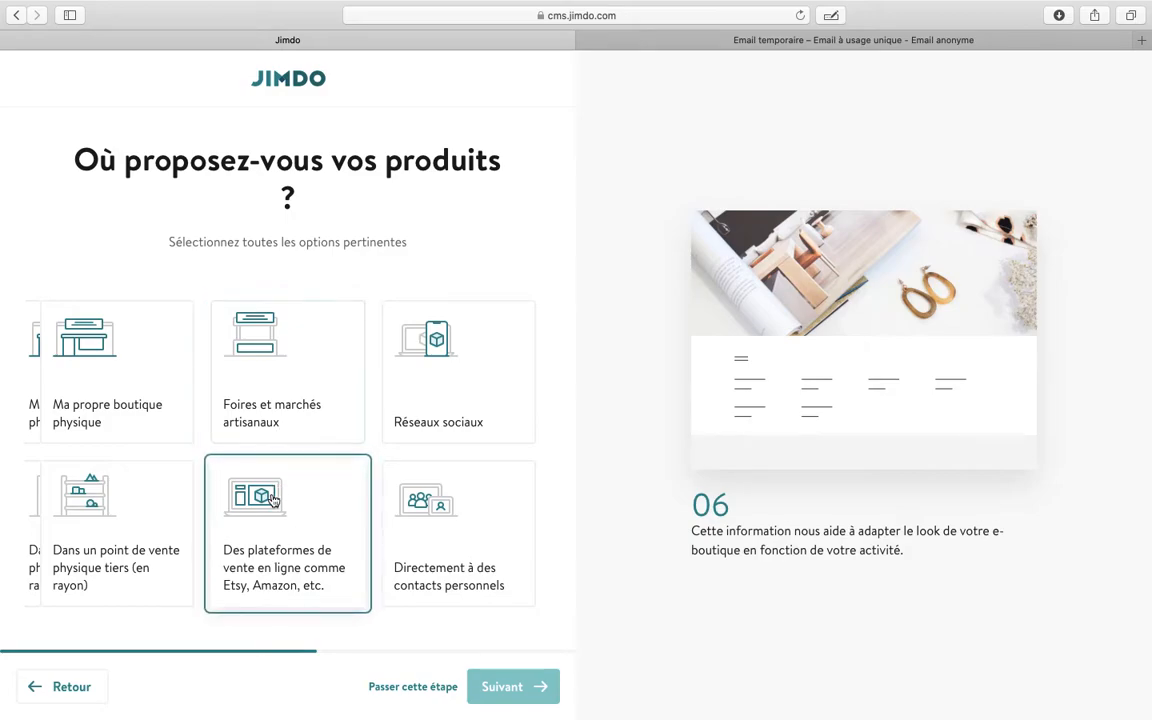
left_click(120, 365)
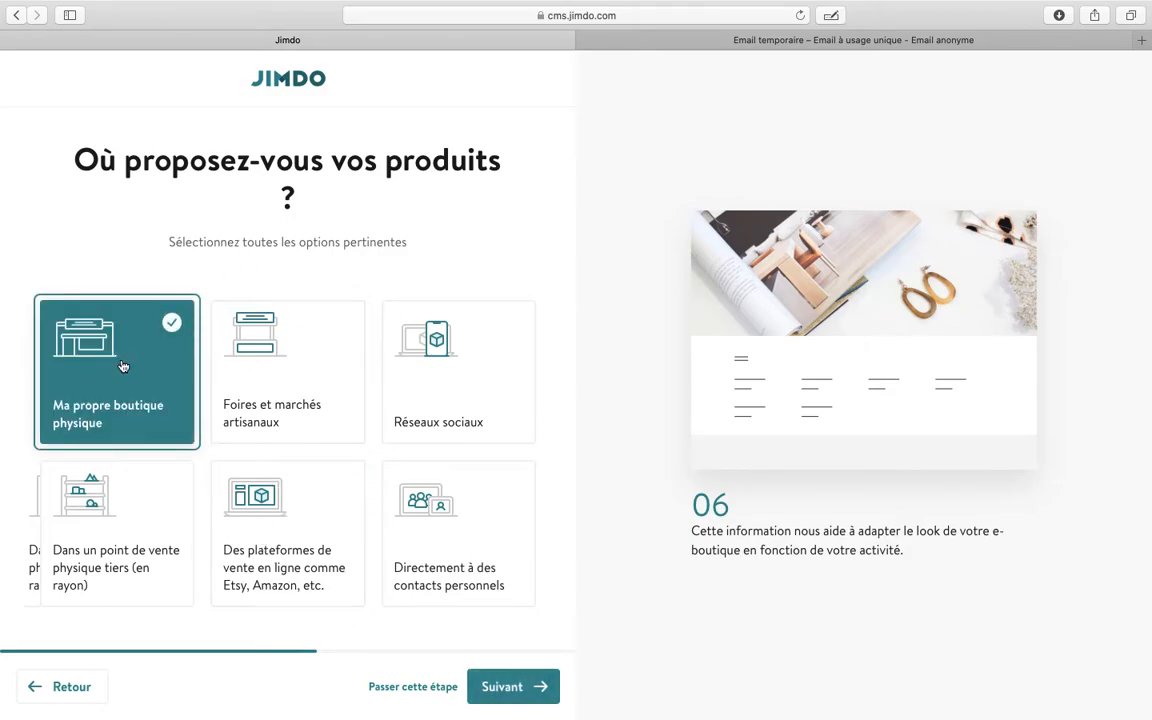
left_click(522, 689)
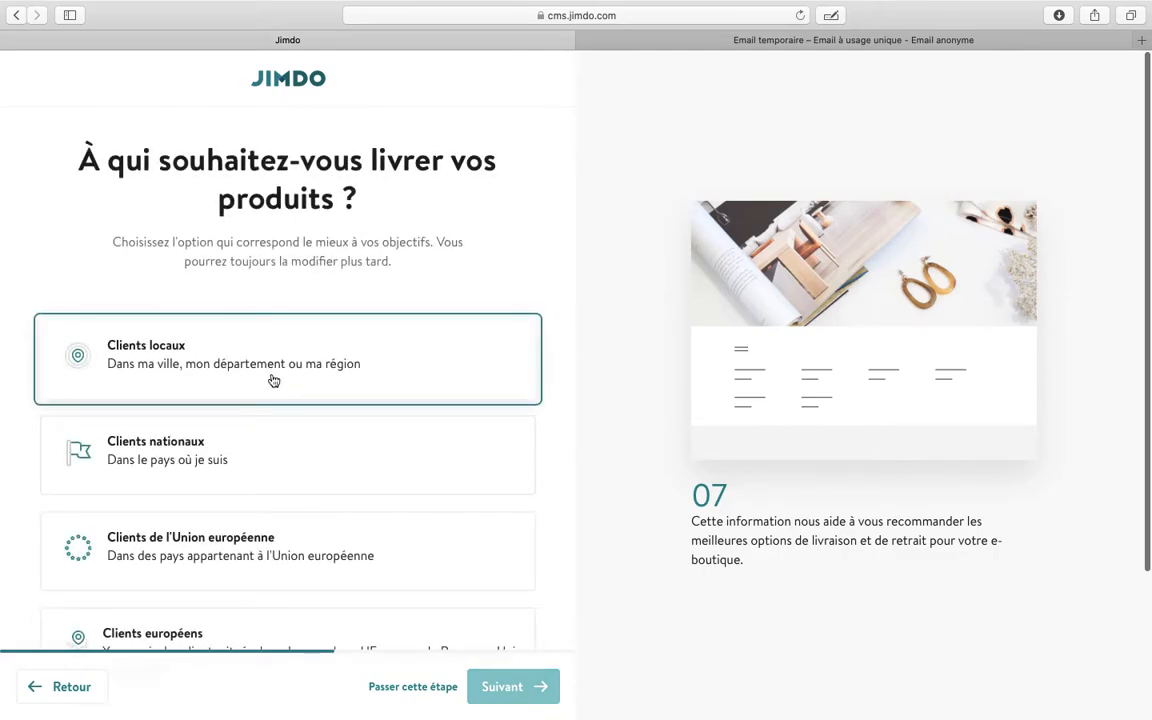
Choose national customers (Clients nationaux) as the delivery audience for the products
scroll(278, 381, "down", 2)
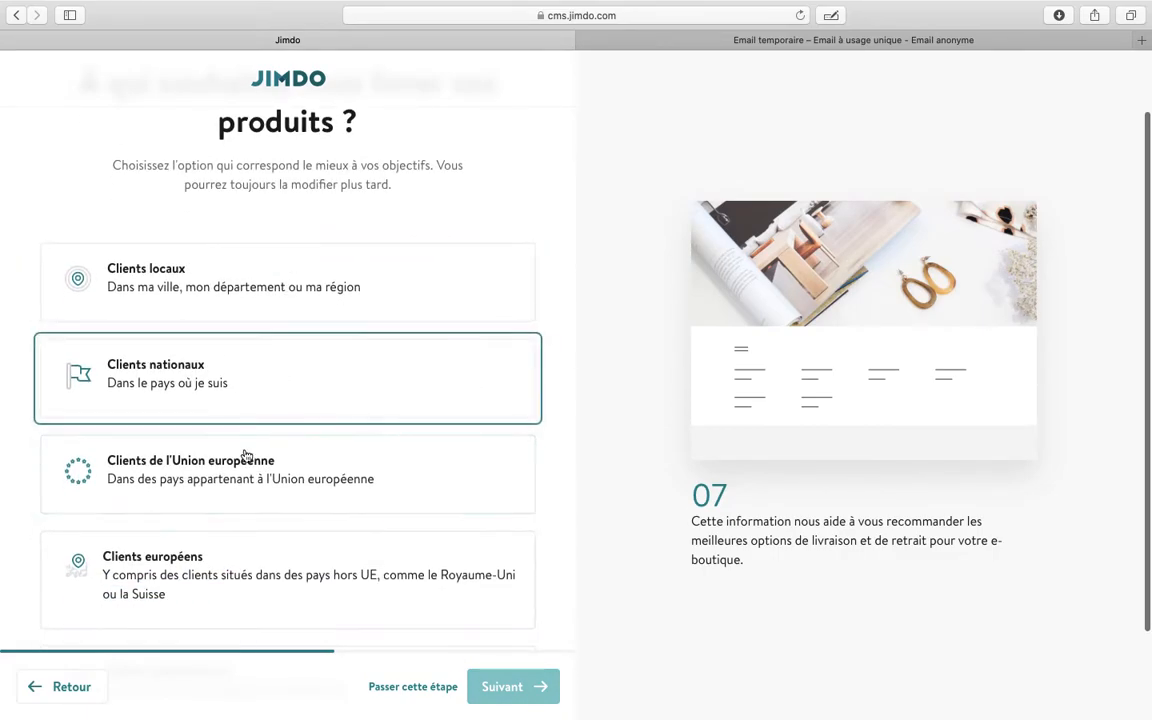
left_click(229, 373)
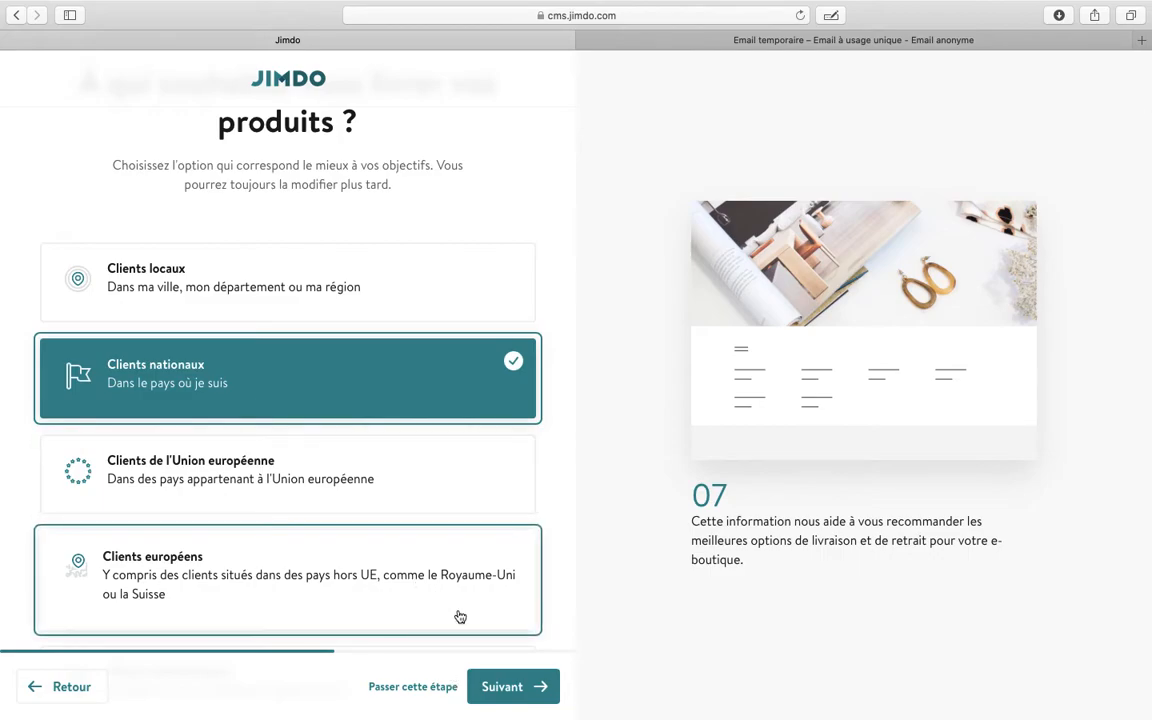
left_click(510, 686)
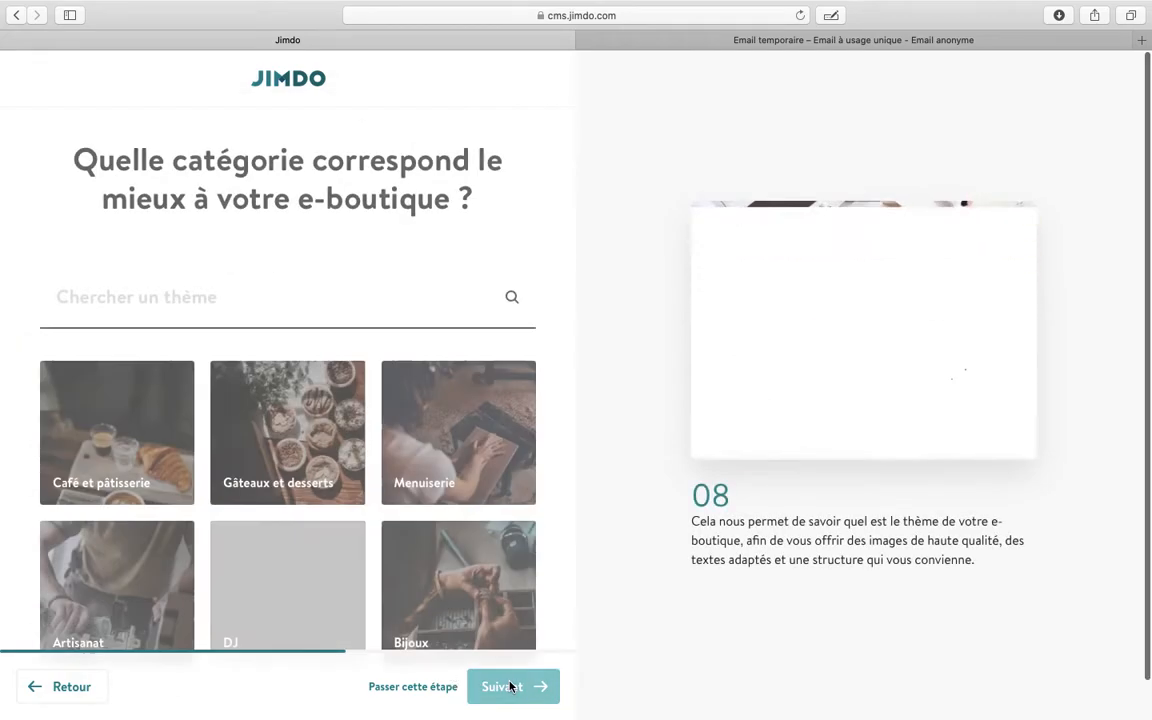
Choose the Bijoux category and the Minimaliste style for the e-boutique
scroll(344, 342, "down", 1)
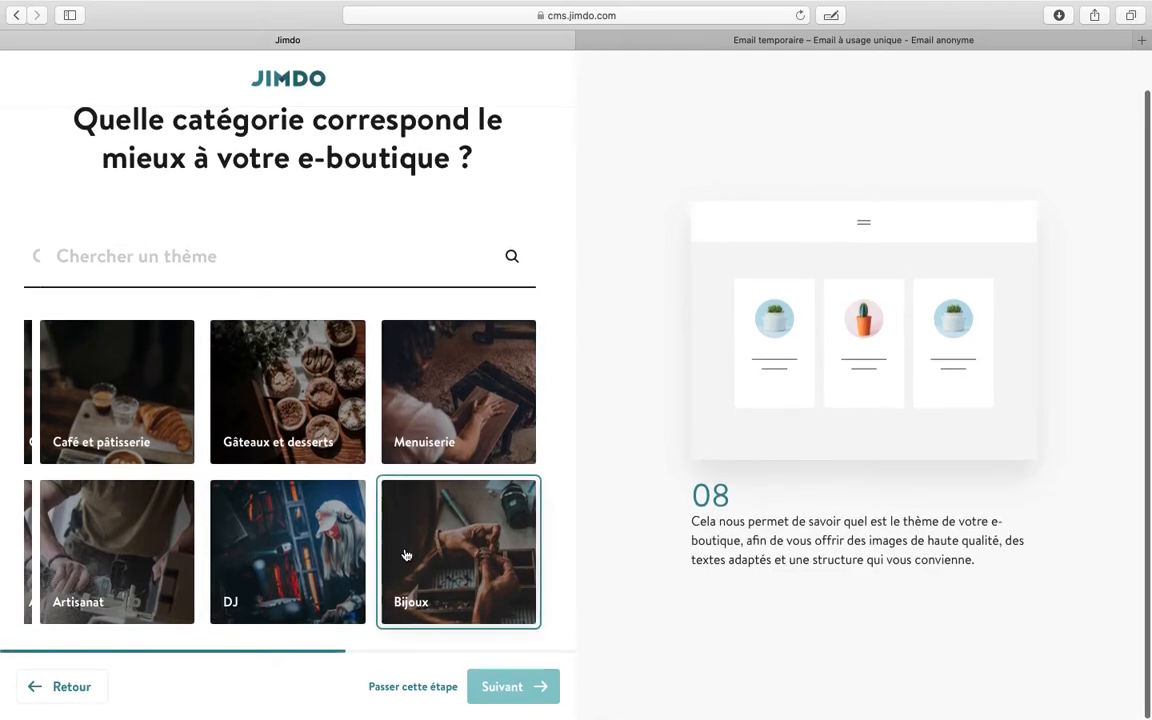
left_click(408, 548)
left_click(522, 687)
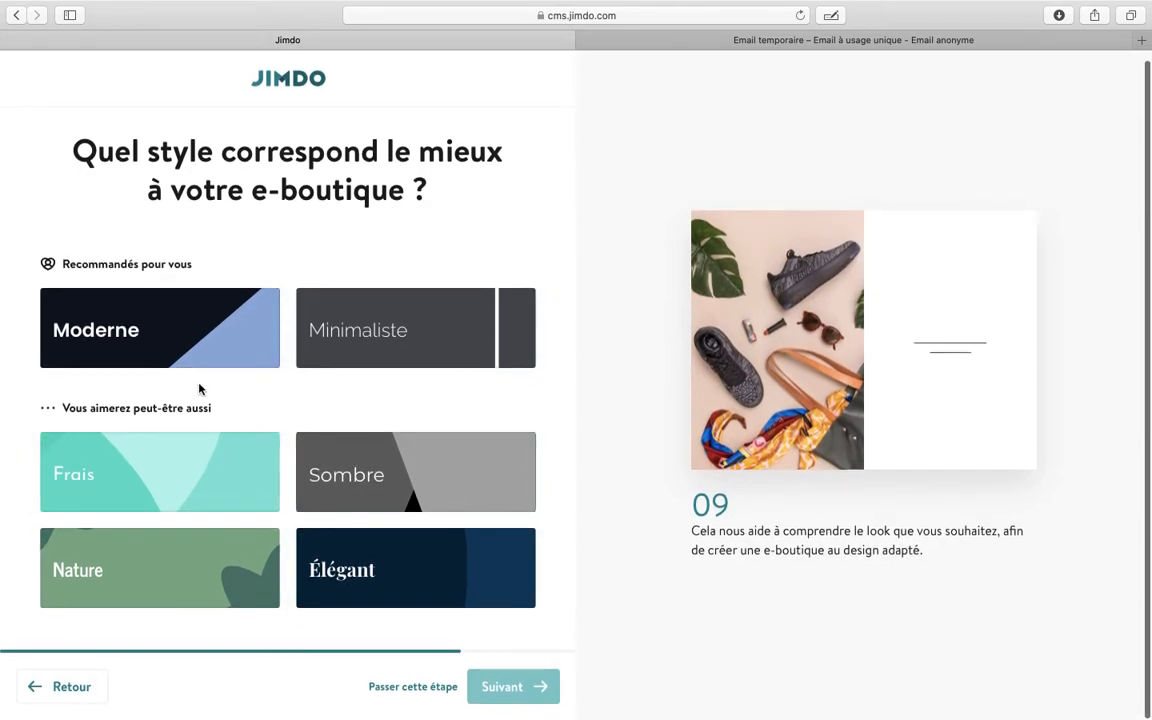
left_click(352, 340)
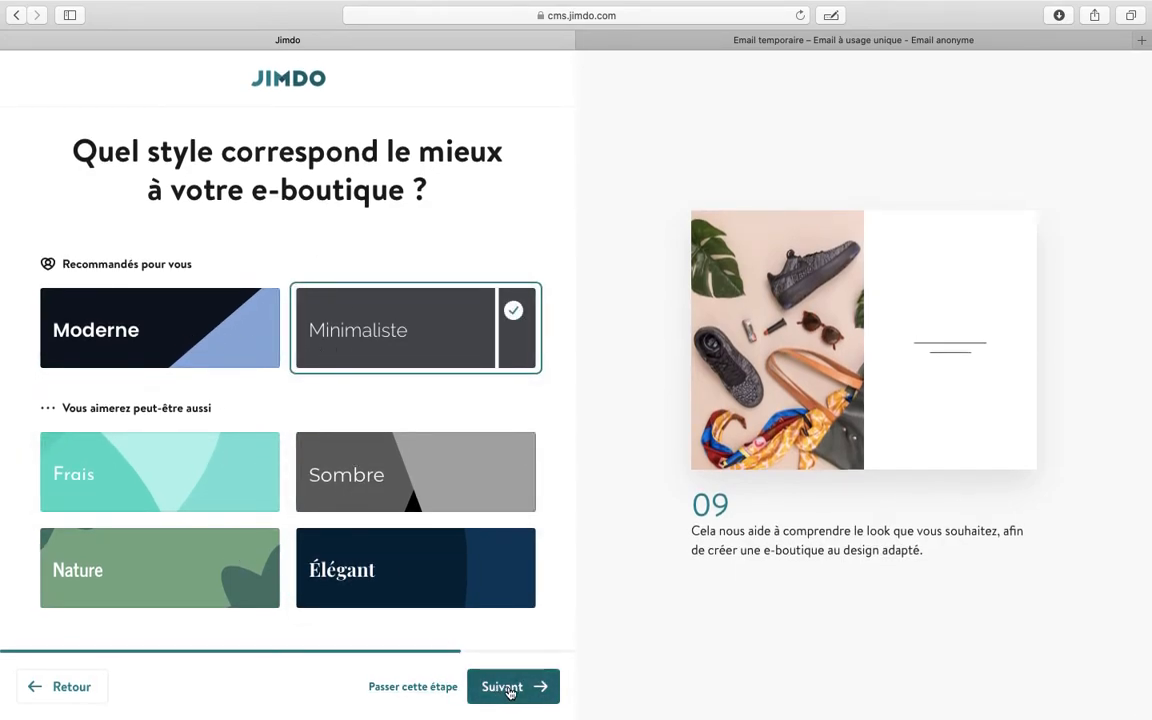
left_click(488, 685)
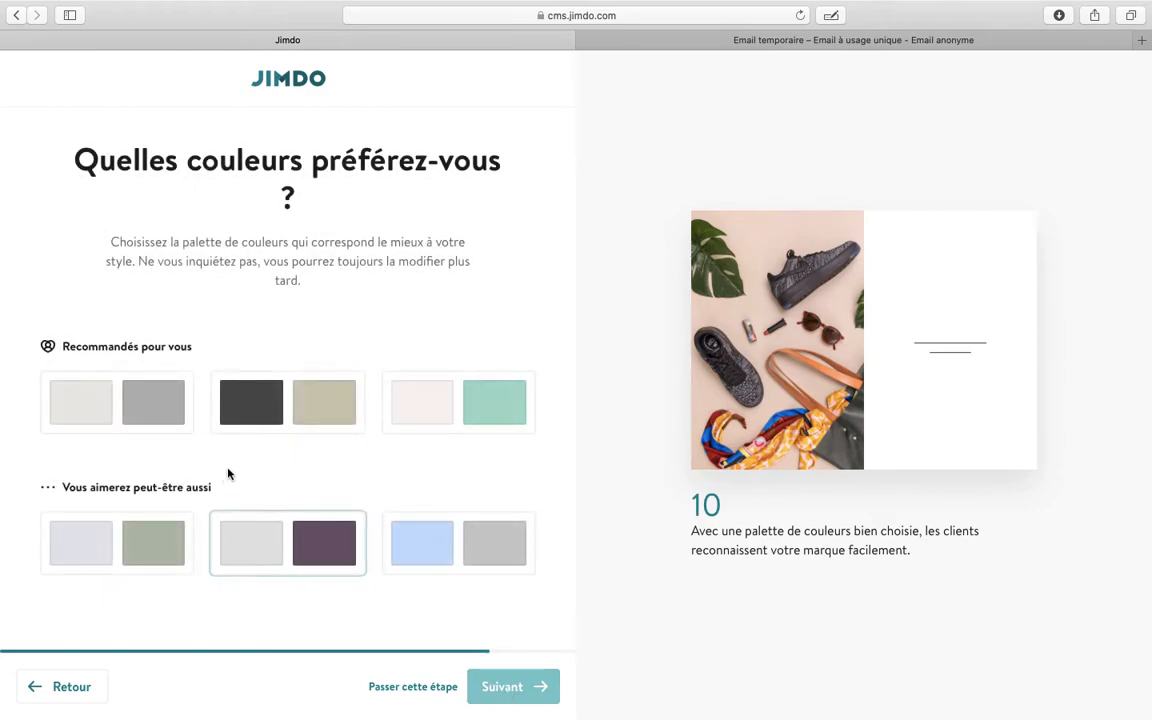
Pick the recommended charcoal and beige palette and the proposed shop design with the dark header
left_click(283, 419)
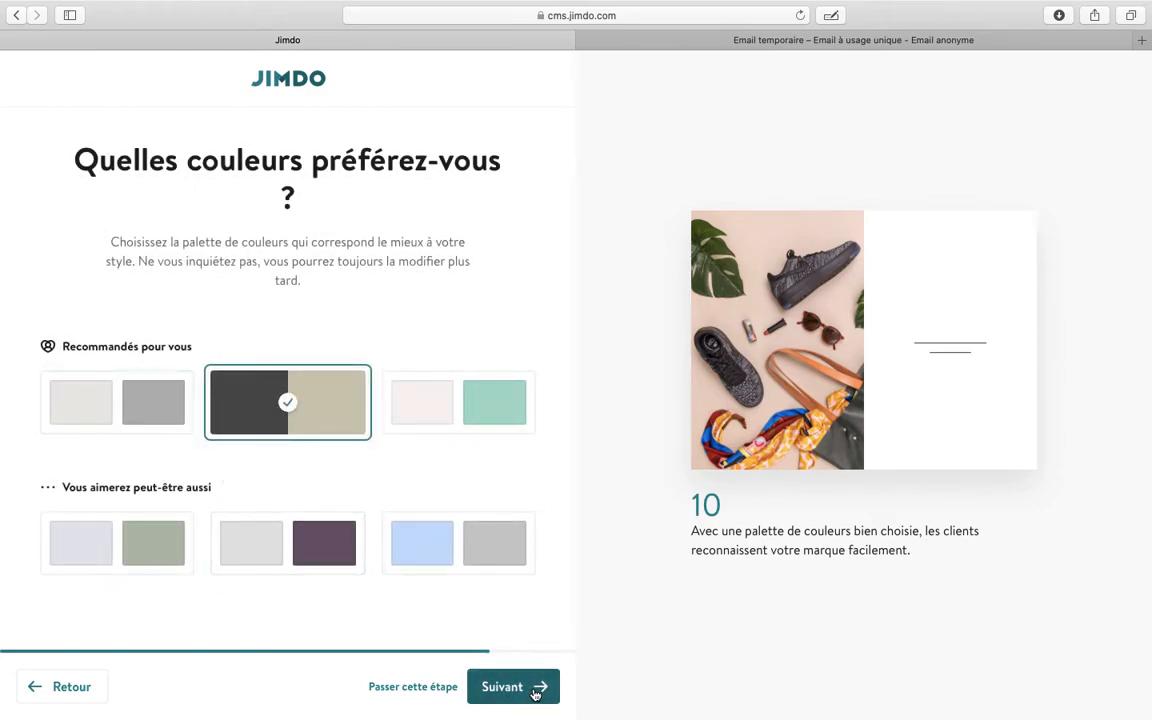
left_click(524, 690)
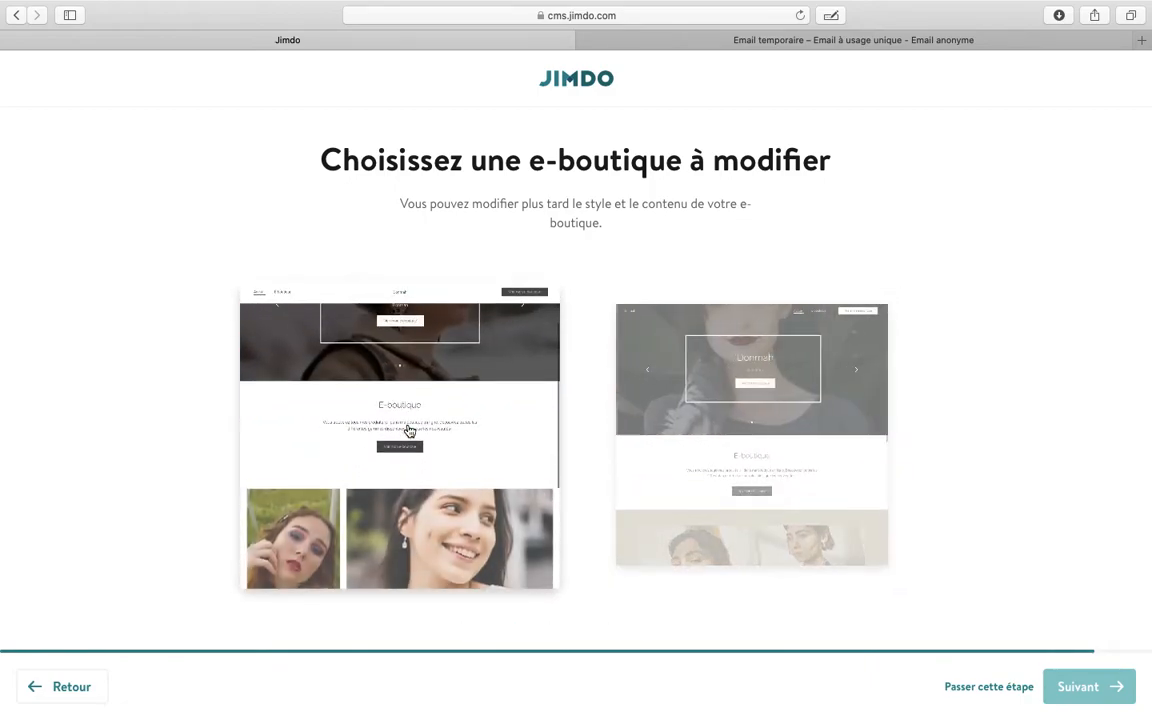
left_click(802, 458)
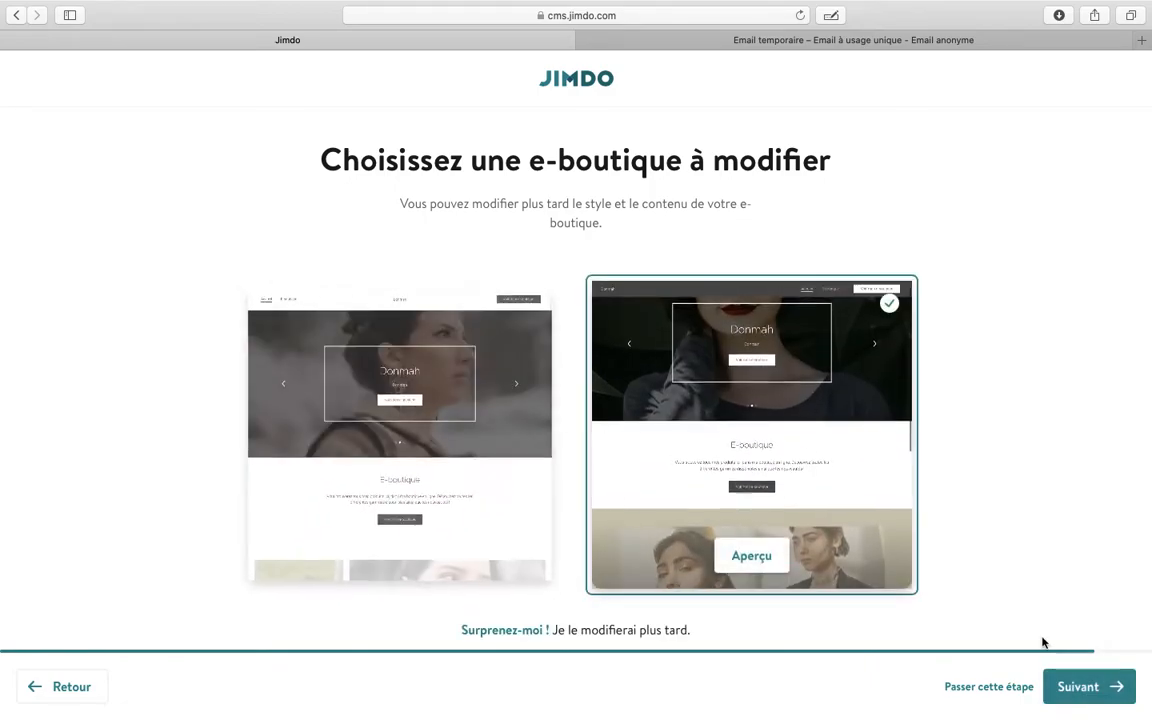
left_click(1097, 690)
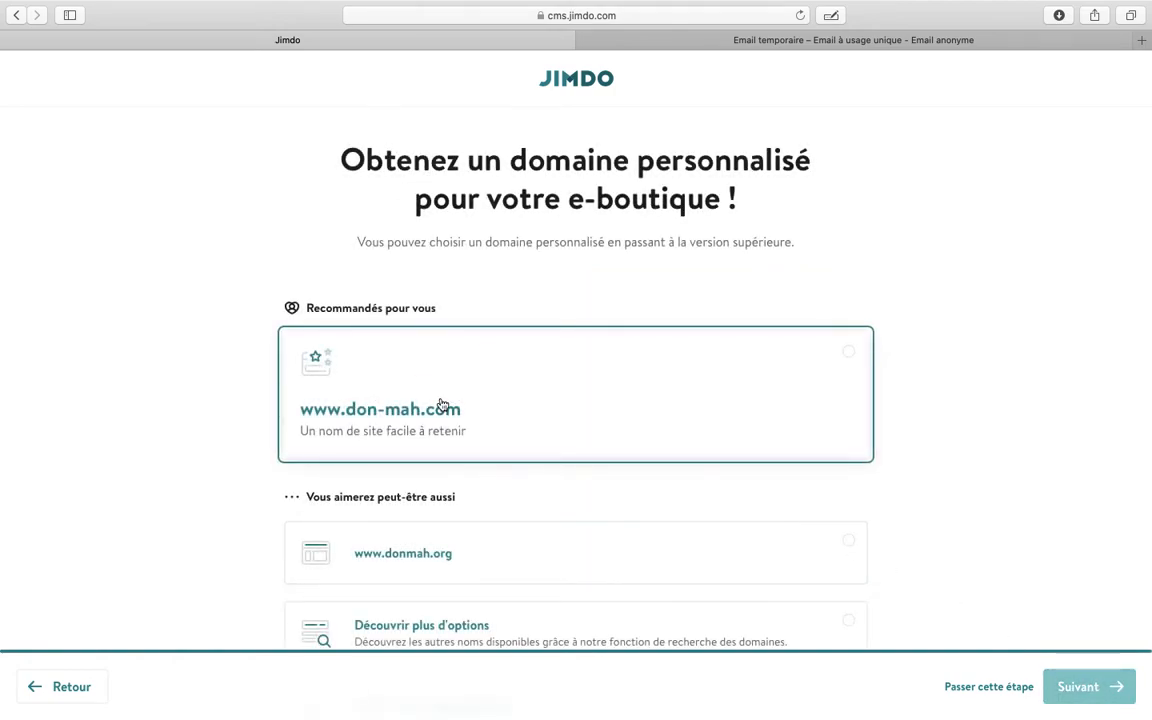
scroll(445, 404, "down", 2)
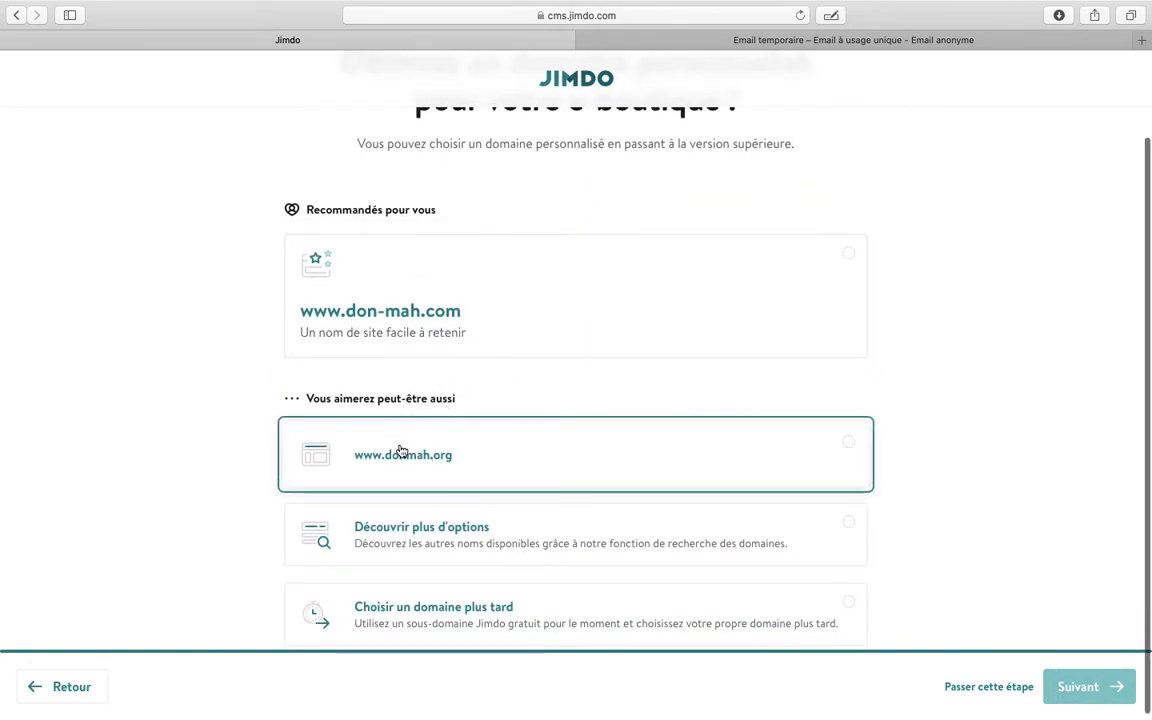
scroll(393, 447, "down", 1)
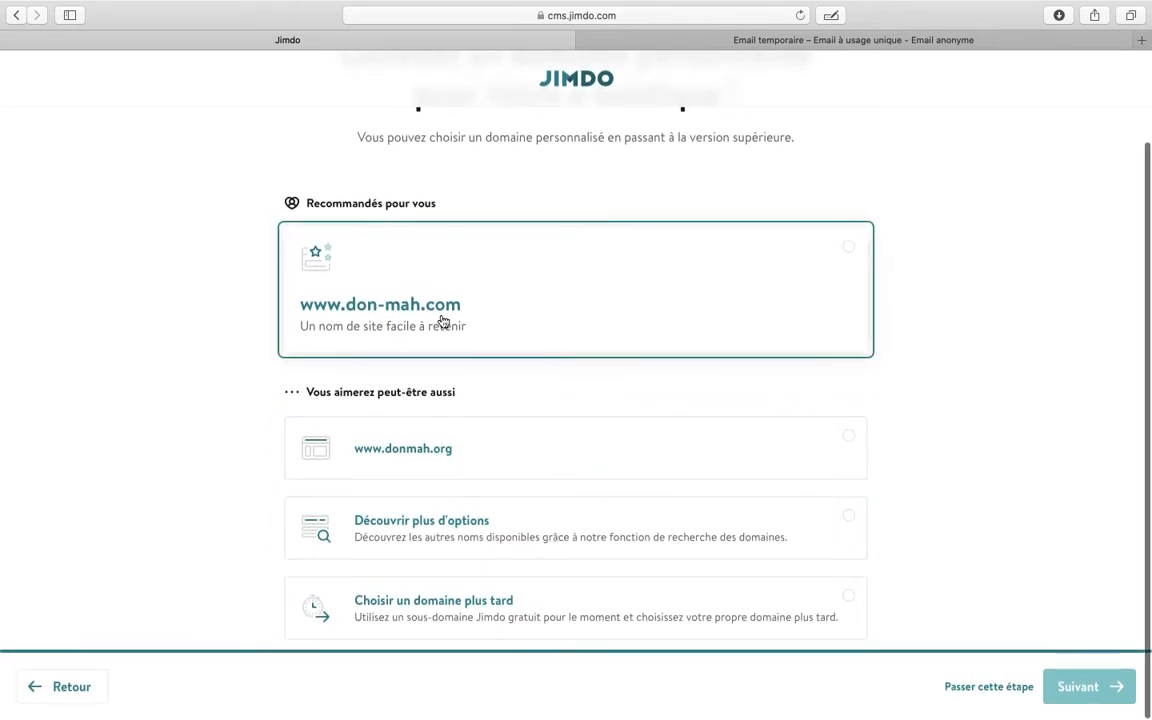
left_click(596, 290)
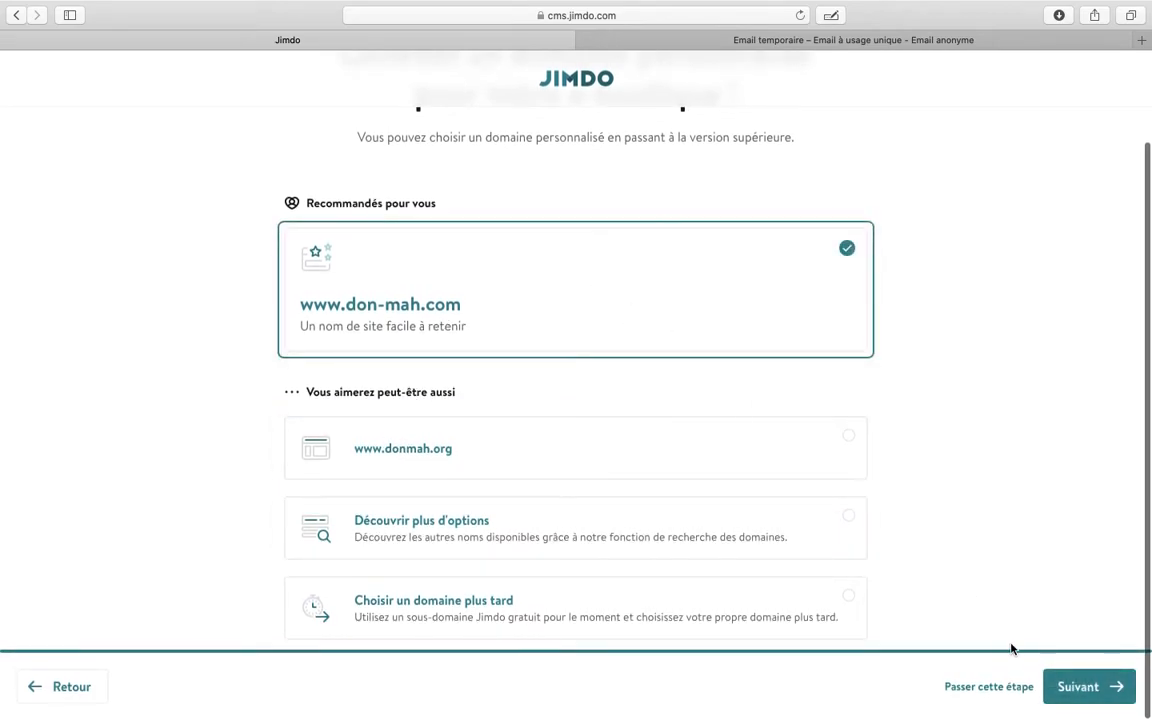
left_click(1070, 686)
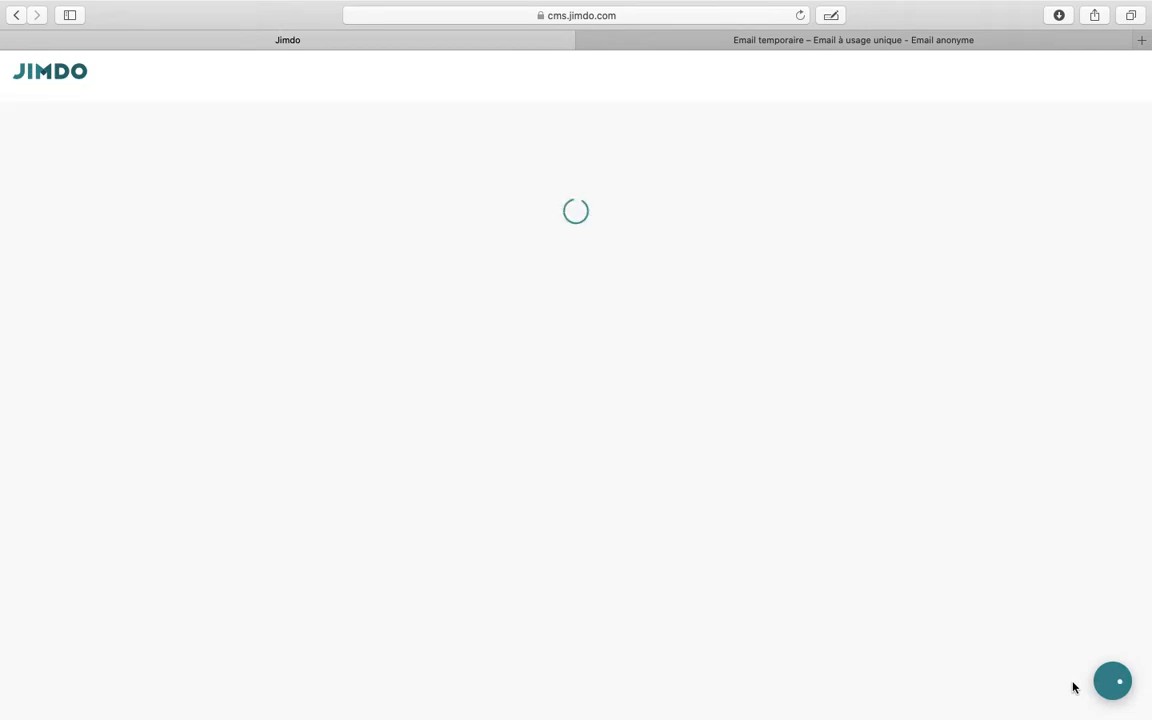
Examine the VIP, Business and Basic e-boutique plans, comparing their prices and included features
scroll(836, 280, "down", 3)
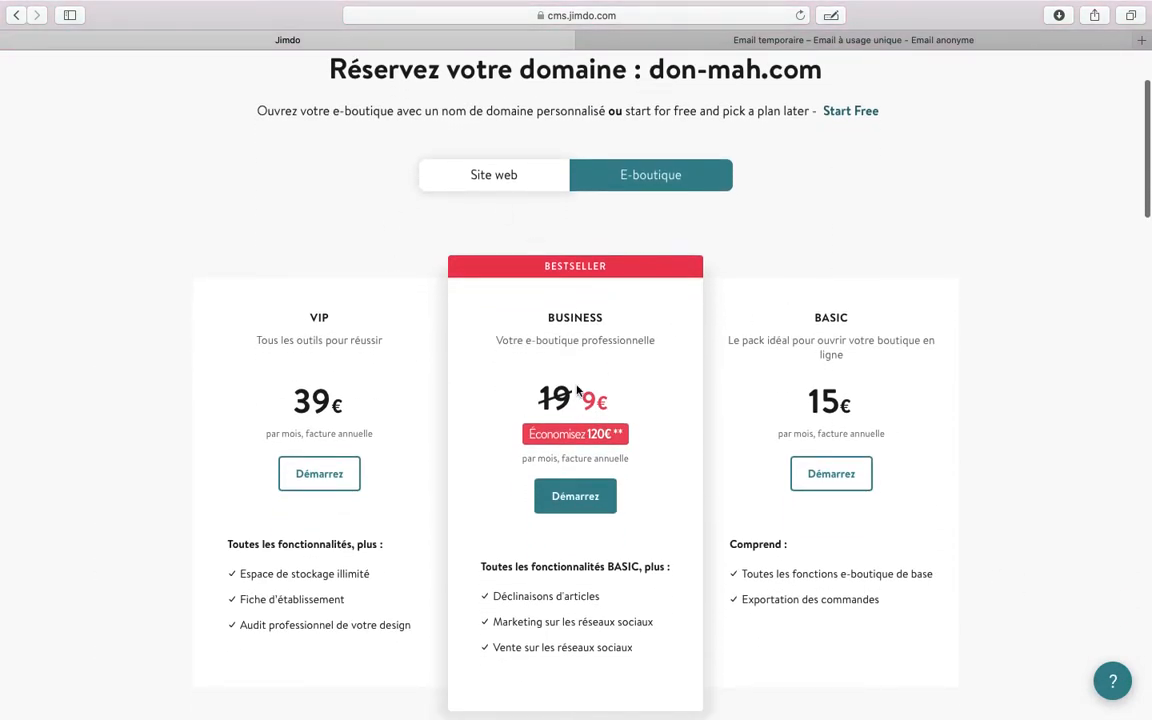
scroll(575, 398, "down", 3)
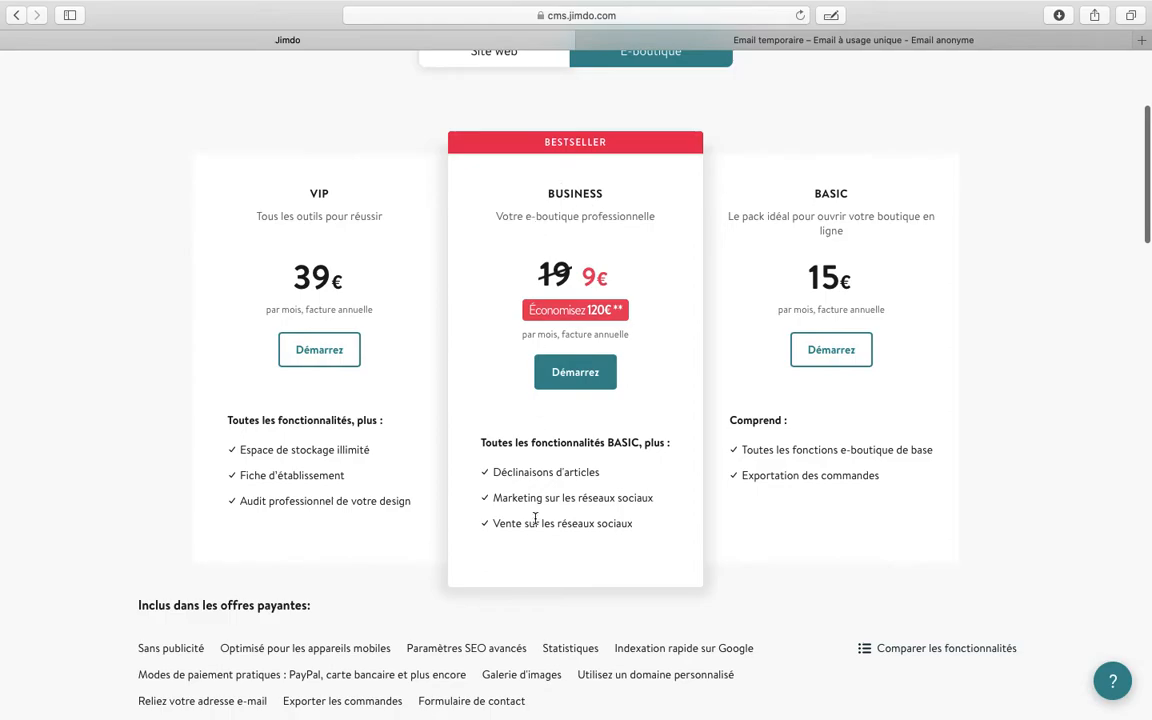
scroll(537, 519, "down", 2)
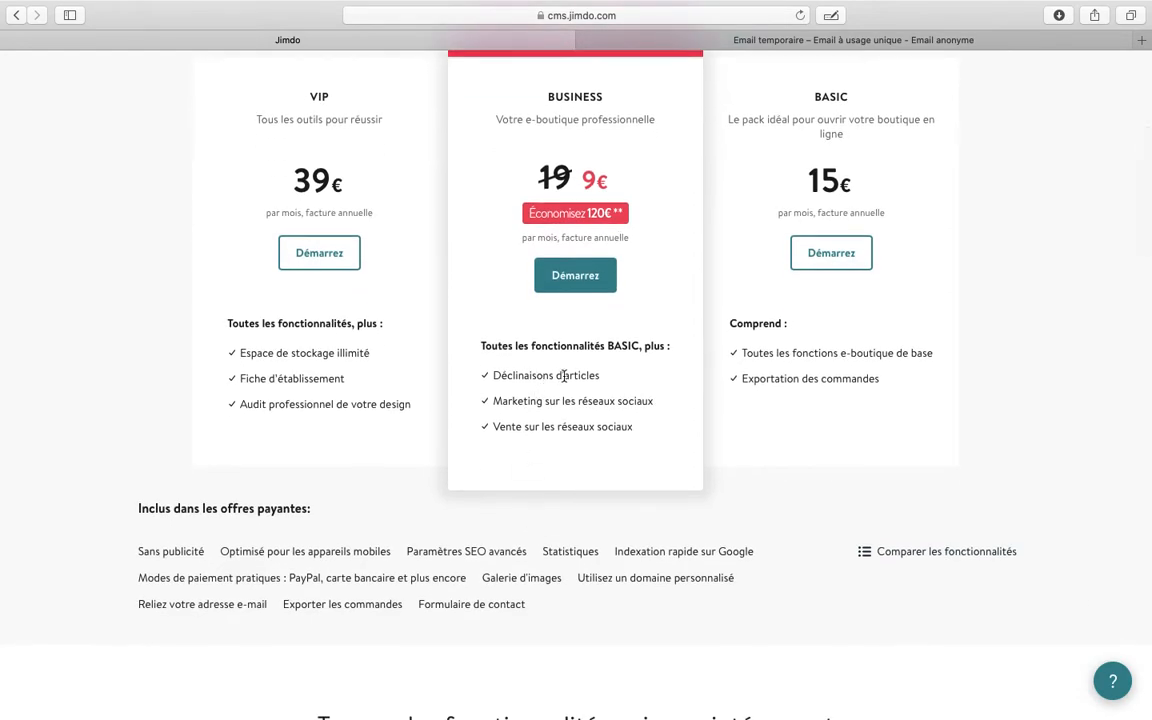
scroll(561, 378, "up", 1)
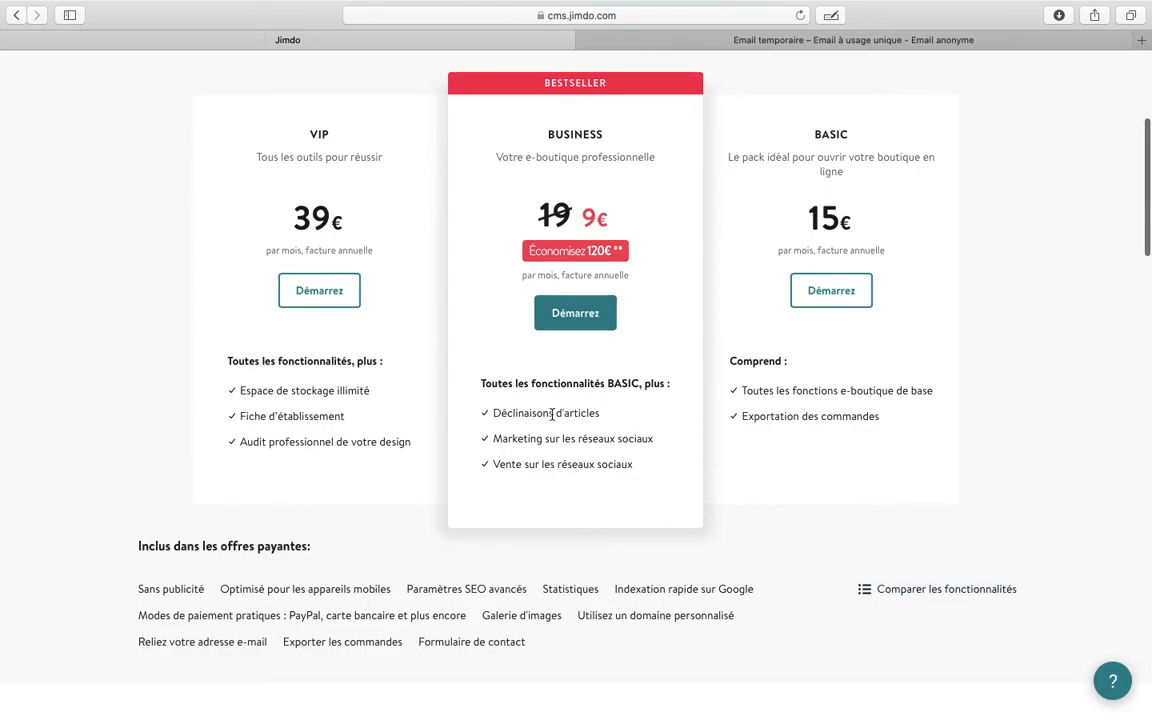
scroll(595, 320, "up", 3)
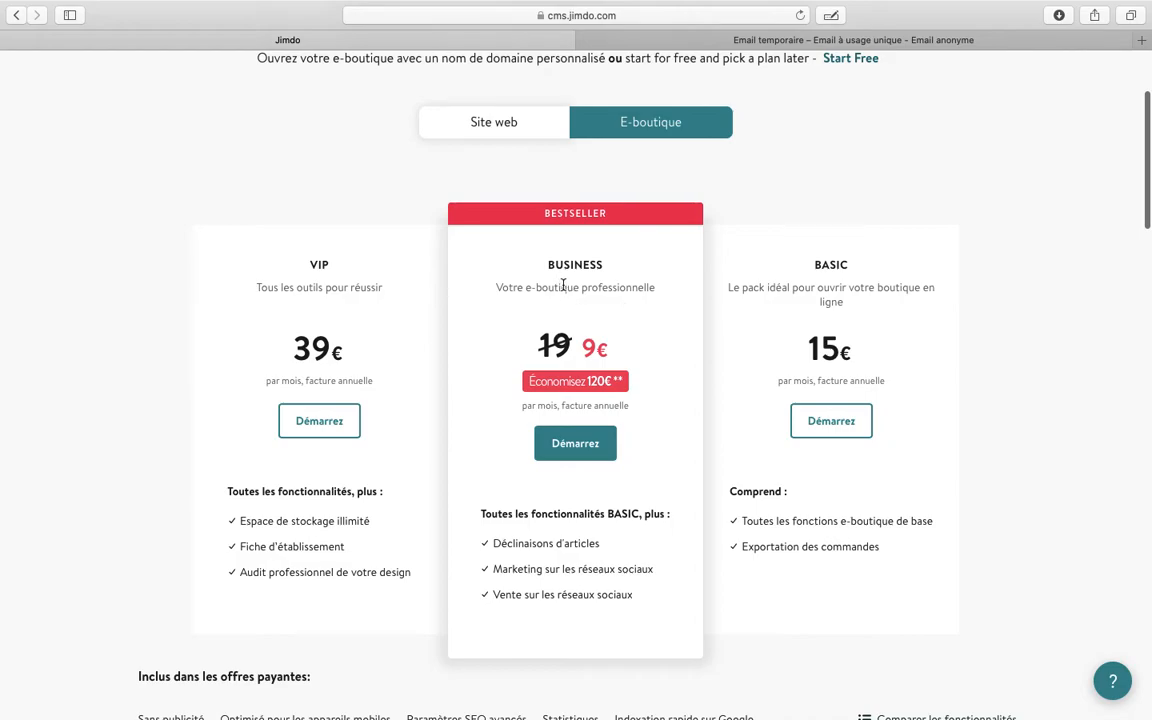
scroll(572, 300, "up", 1)
scroll(572, 300, "down", 5)
scroll(572, 300, "up", 6)
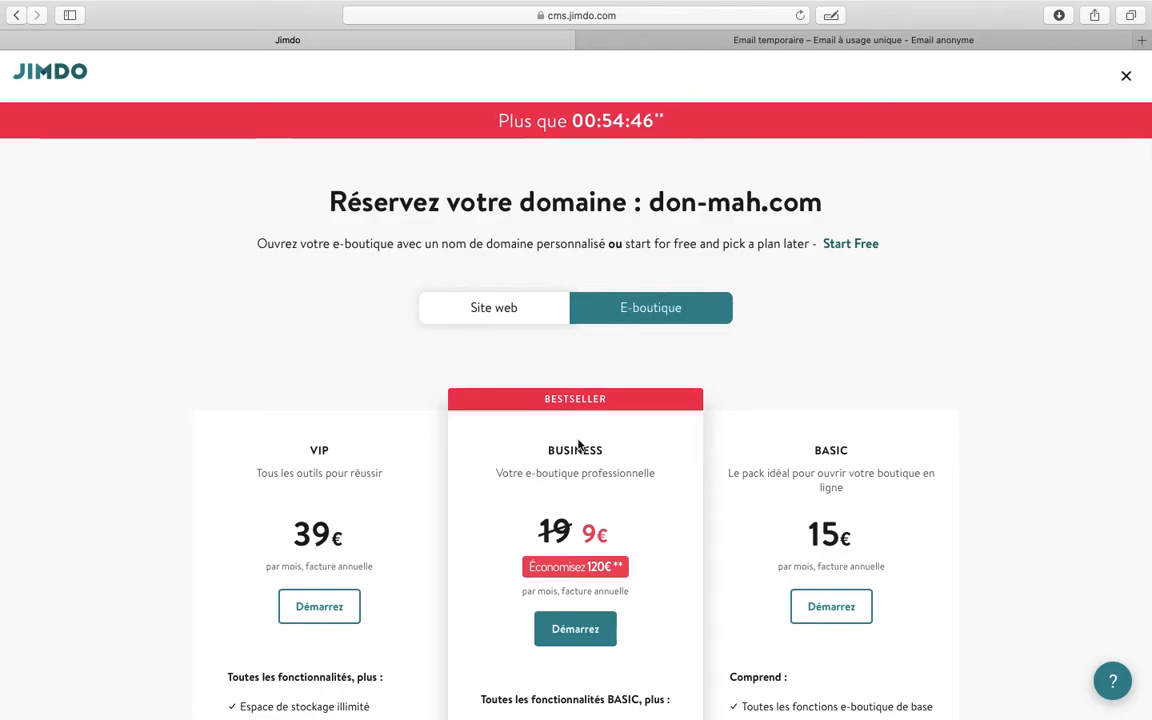
scroll(592, 479, "down", 1)
scroll(592, 479, "up", 1)
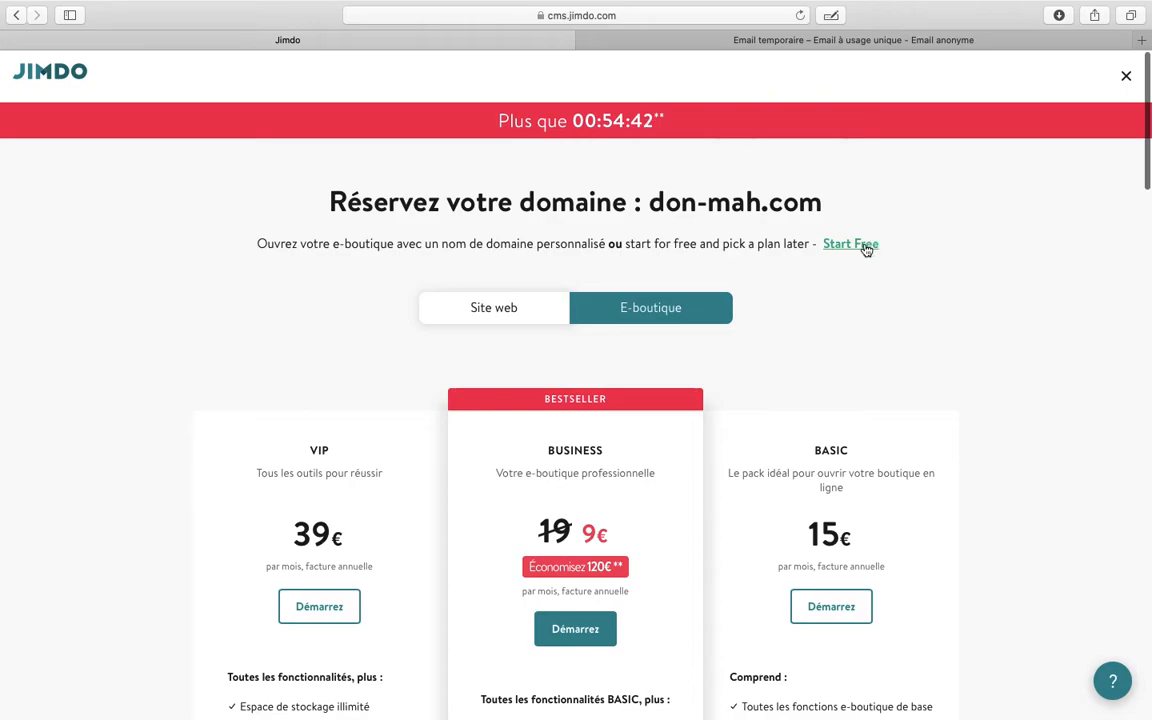
Start the e-boutique for free without choosing a paid plan
left_click(866, 246)
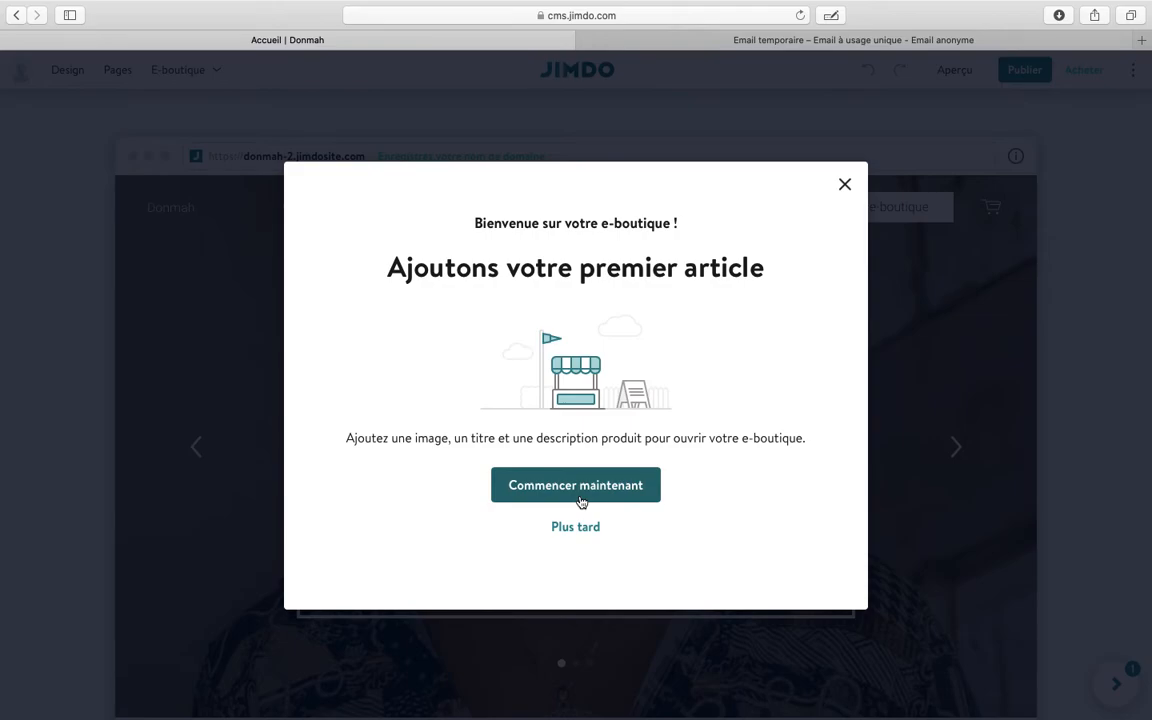
Postpone adding the first article and look over the whole homepage down to its footer
left_click(584, 530)
scroll(568, 392, "down", 10)
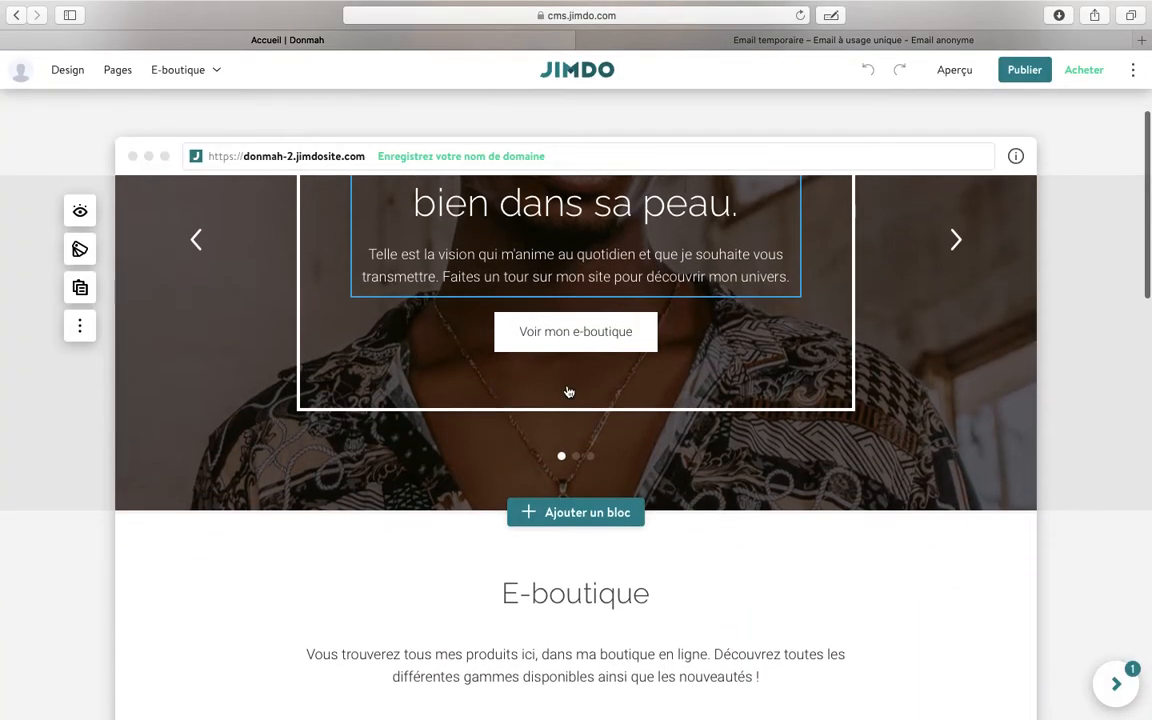
scroll(557, 420, "up", 1)
scroll(540, 430, "down", 5)
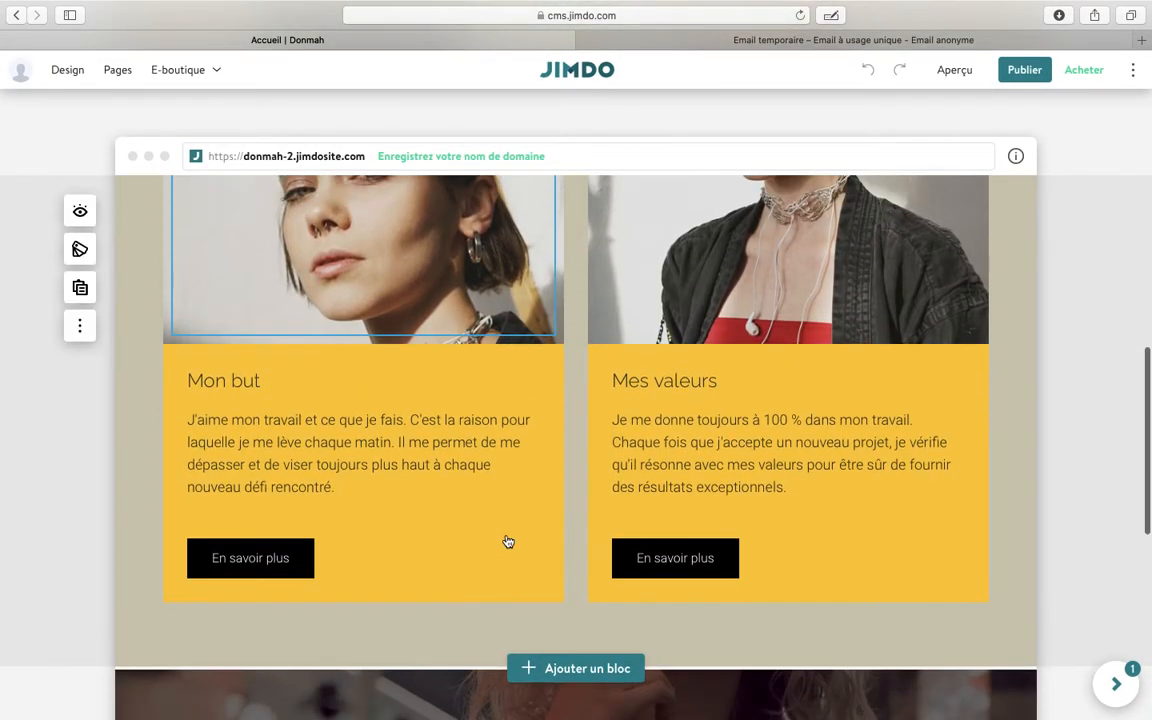
scroll(533, 432, "down", 12)
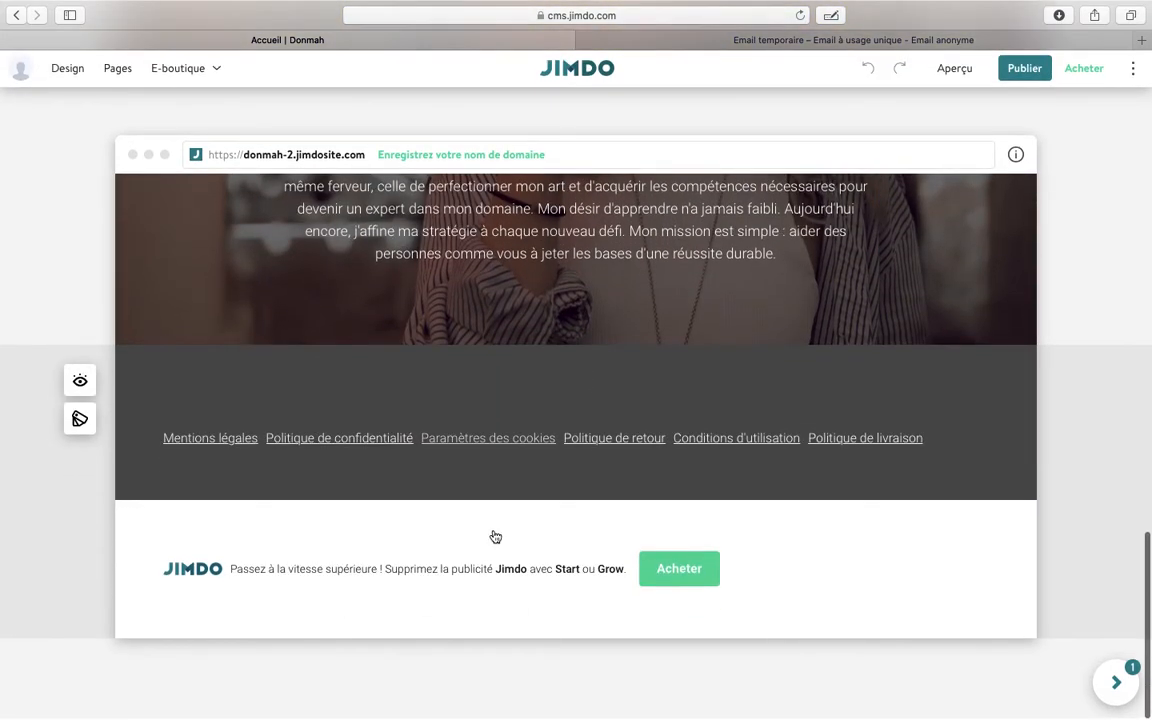
scroll(490, 540, "up", 14)
scroll(484, 565, "up", 10)
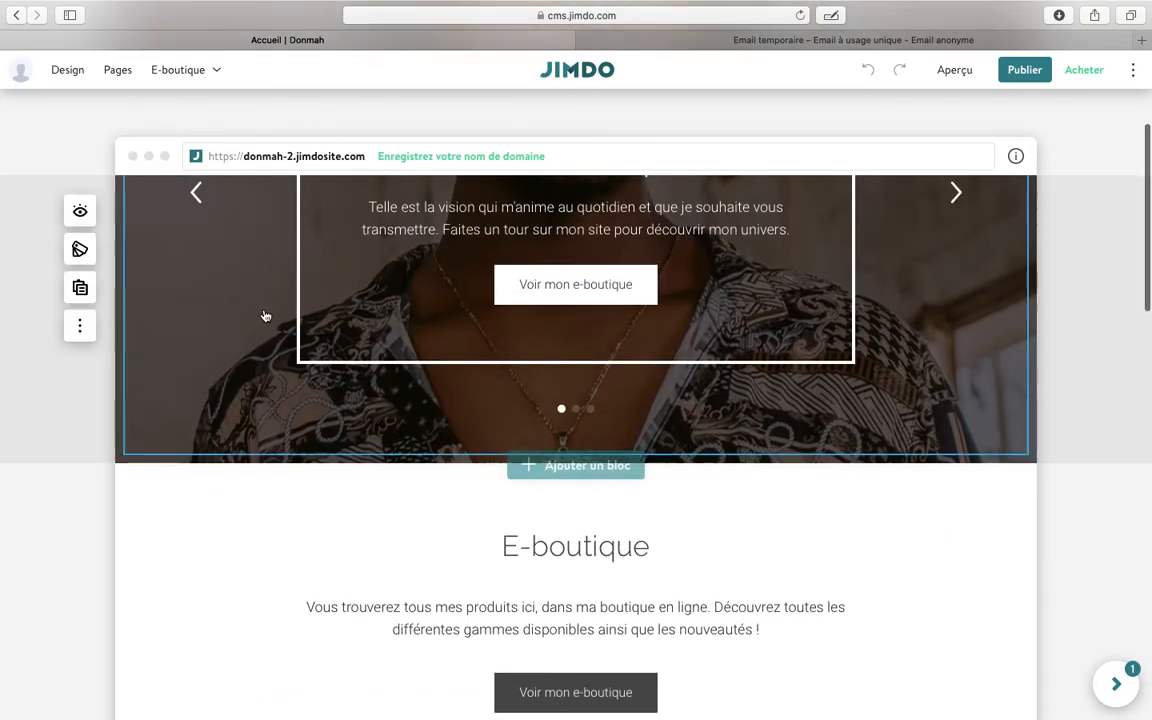
Replace the "E-boutique" heading below the homepage banner with "kdskfsdkf"
scroll(262, 316, "down", 3)
scroll(583, 490, "up", 1)
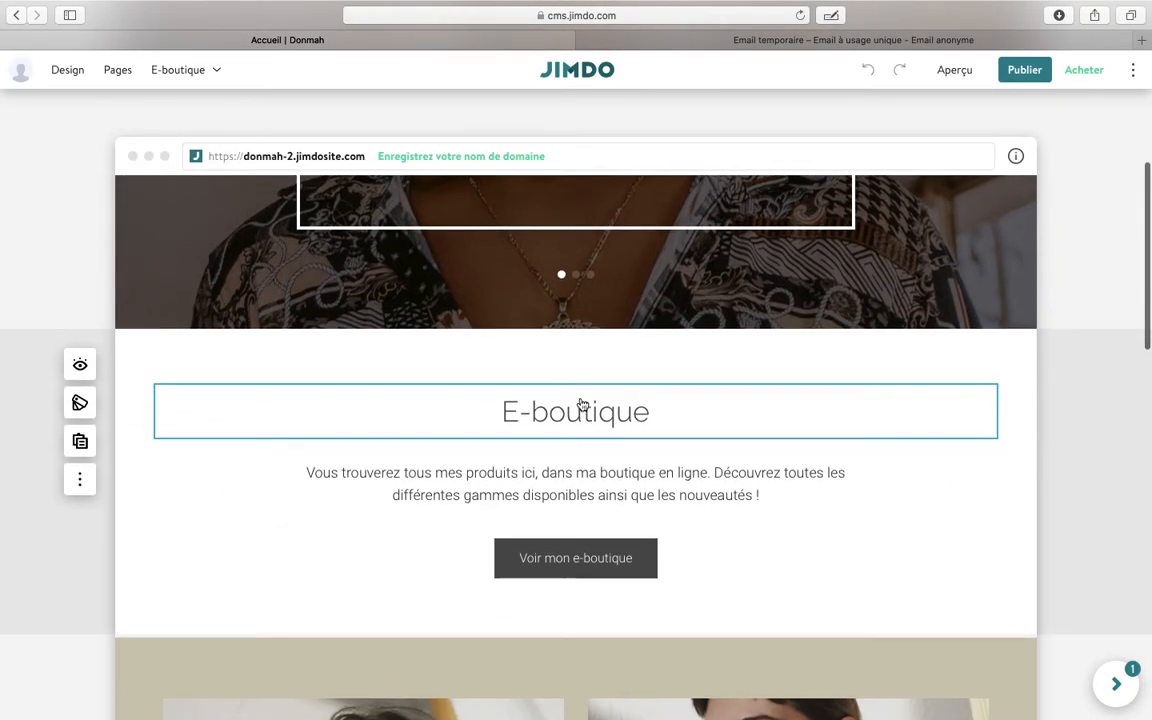
left_click(620, 420)
left_click_drag(660, 413, 347, 406)
key("BackSpace")
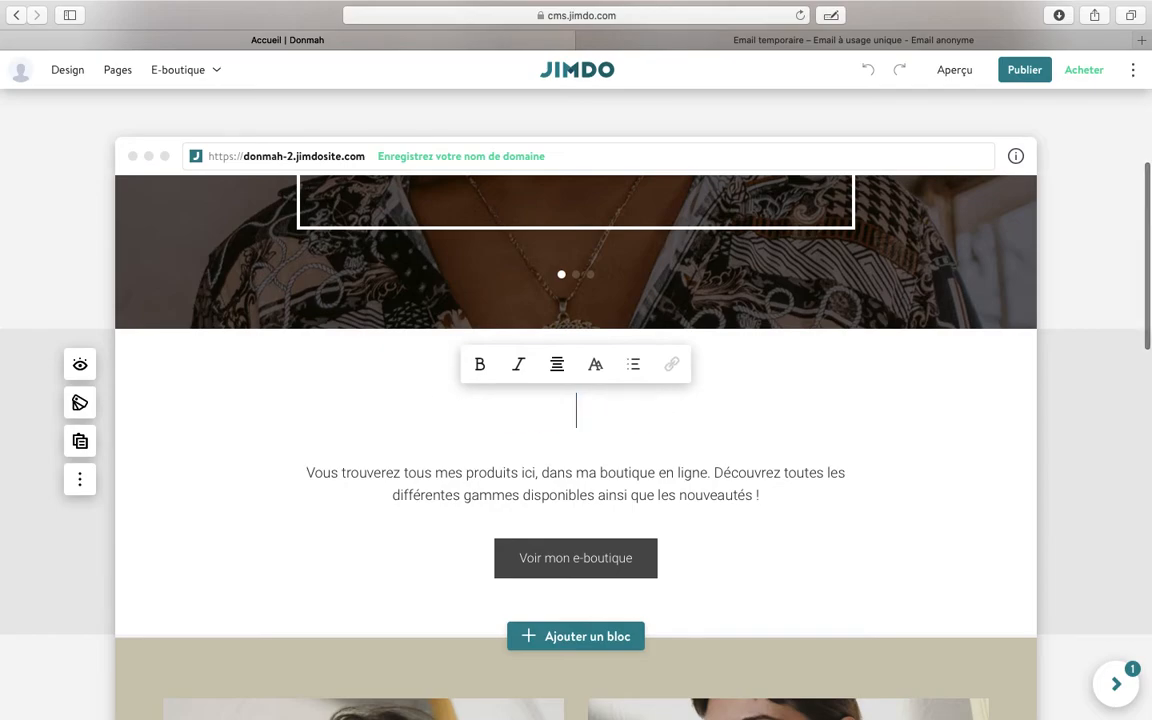
type("kdskfsdkf")
scroll(502, 566, "down", 1)
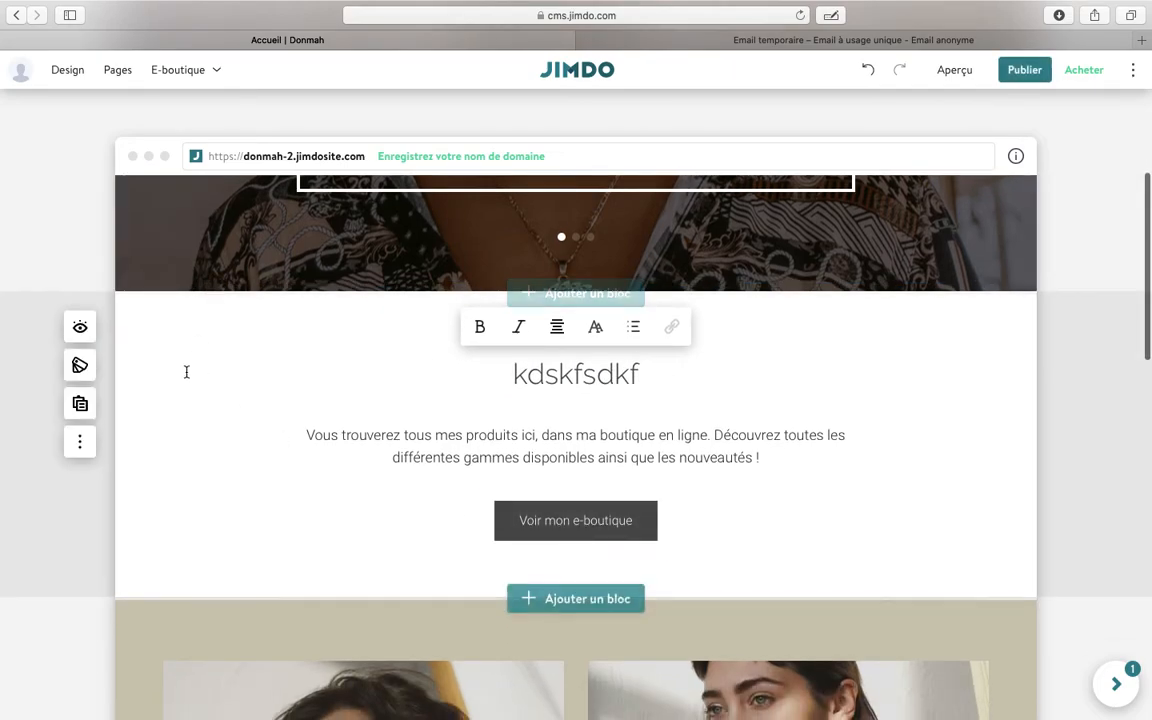
Open the e-boutique overview and examine the company, personal and address fields of the Entreprise settings
scroll(150, 261, "up", 2)
left_click(170, 70)
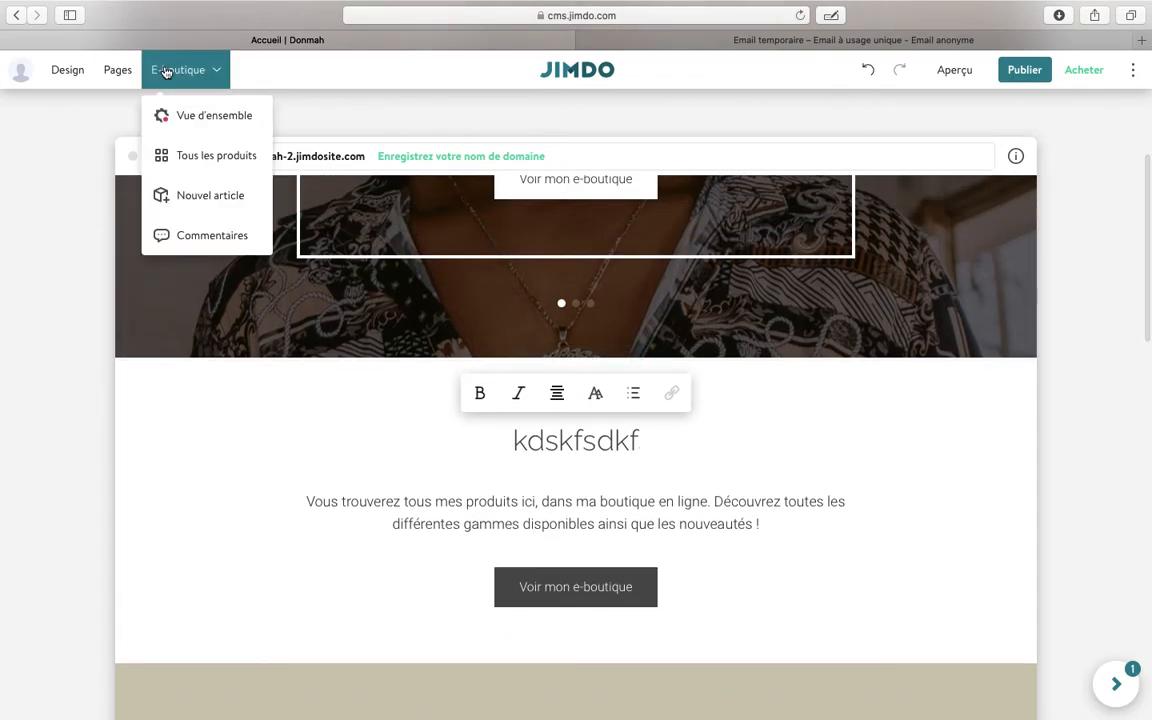
left_click(183, 118)
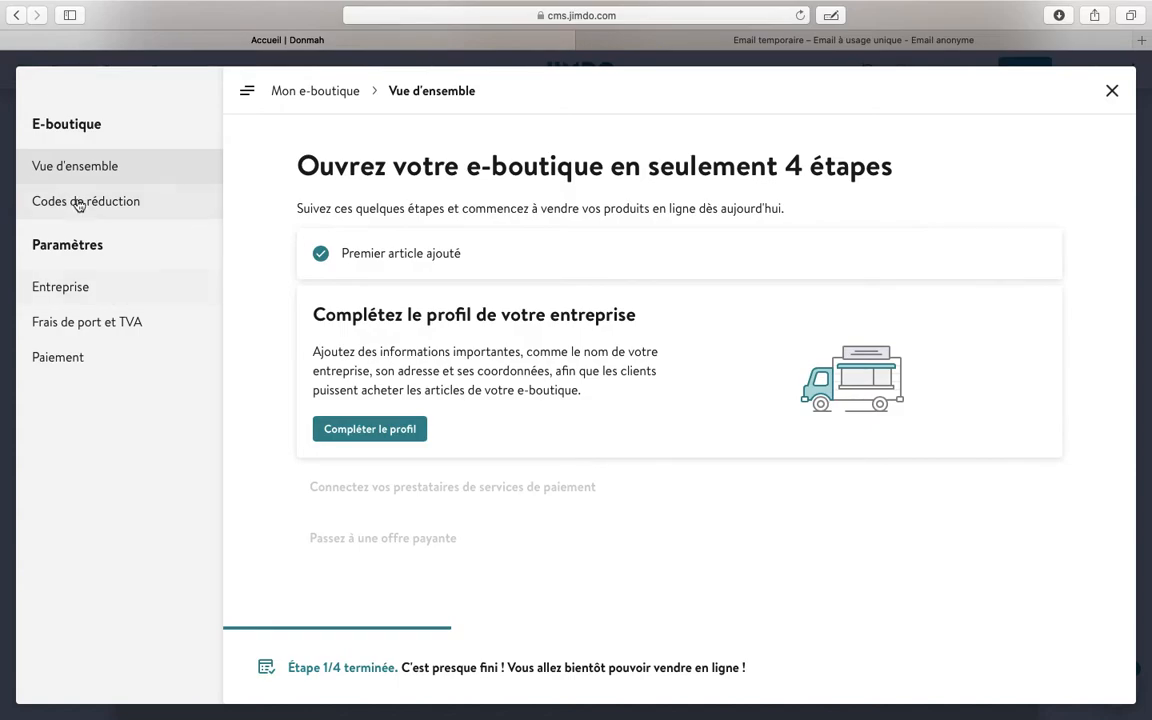
left_click(76, 289)
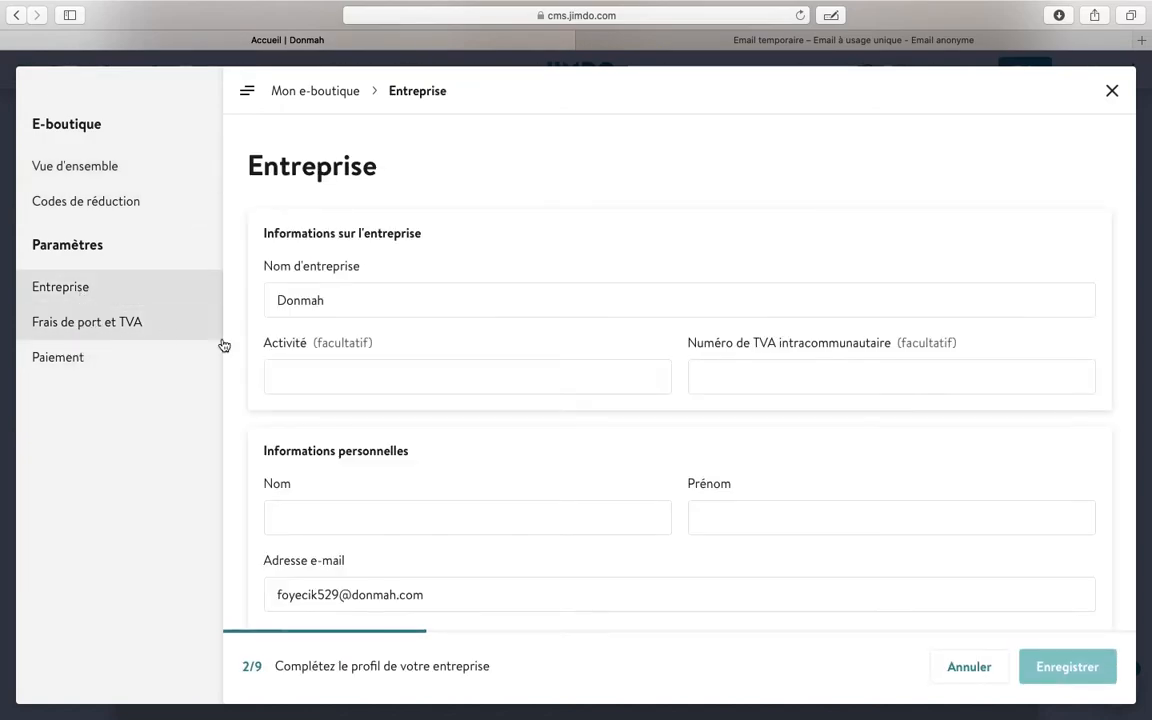
scroll(363, 458, "down", 4)
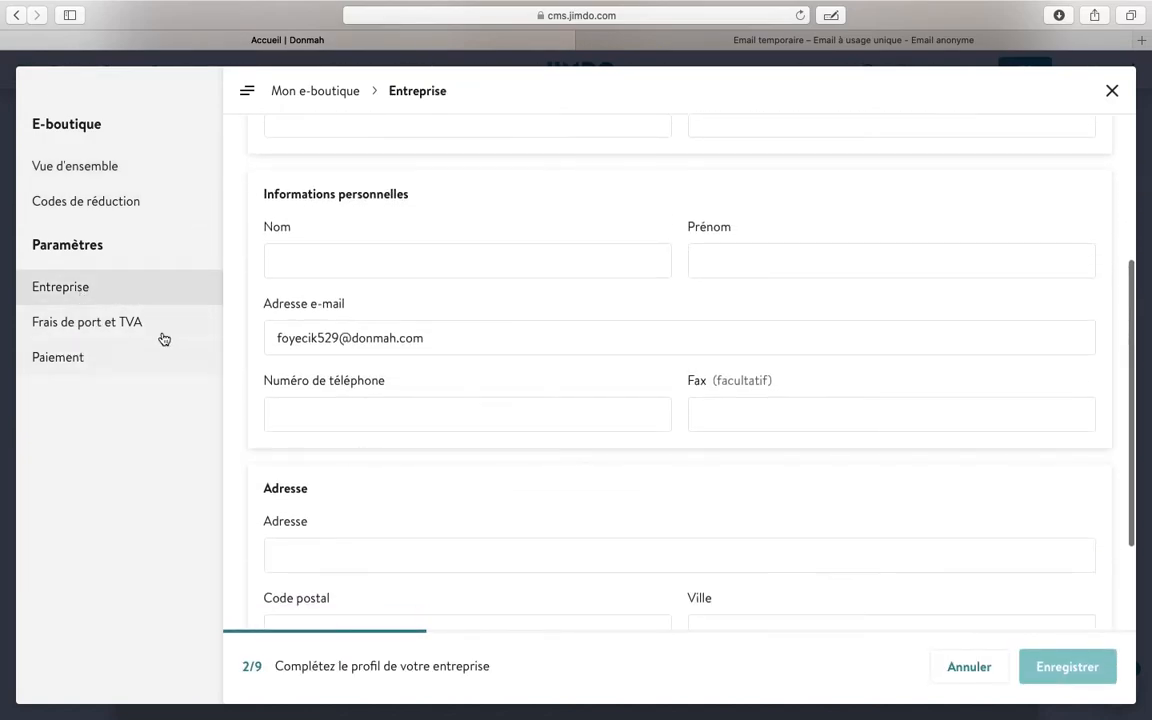
Examine the PayPal and Stripe options in the payment settings, and leave the e-boutique settings
left_click(87, 357)
scroll(531, 484, "down", 1)
scroll(565, 441, "down", 10)
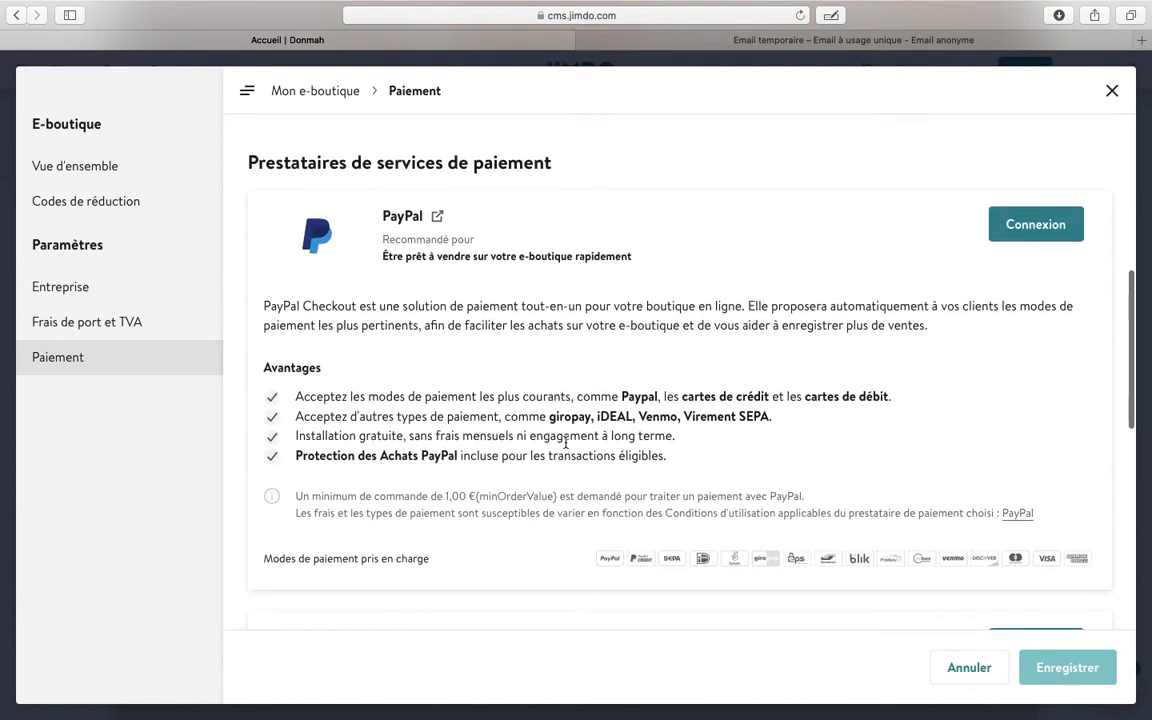
scroll(386, 430, "up", 15)
left_click(90, 152)
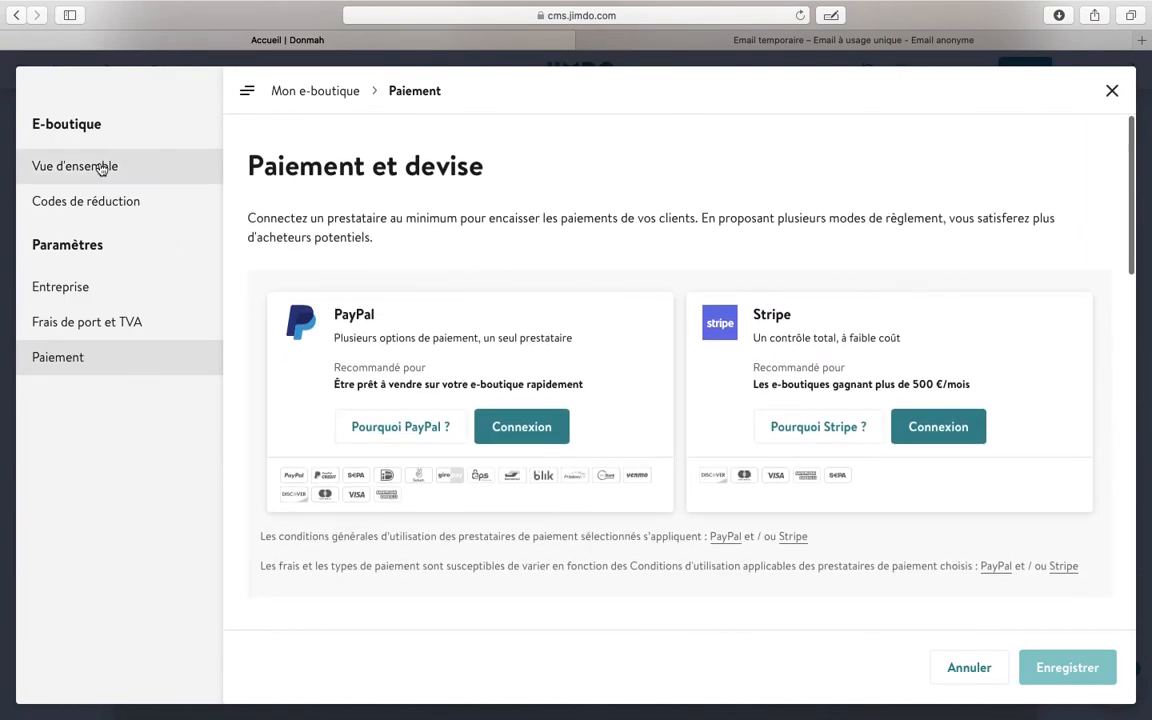
left_click(1112, 93)
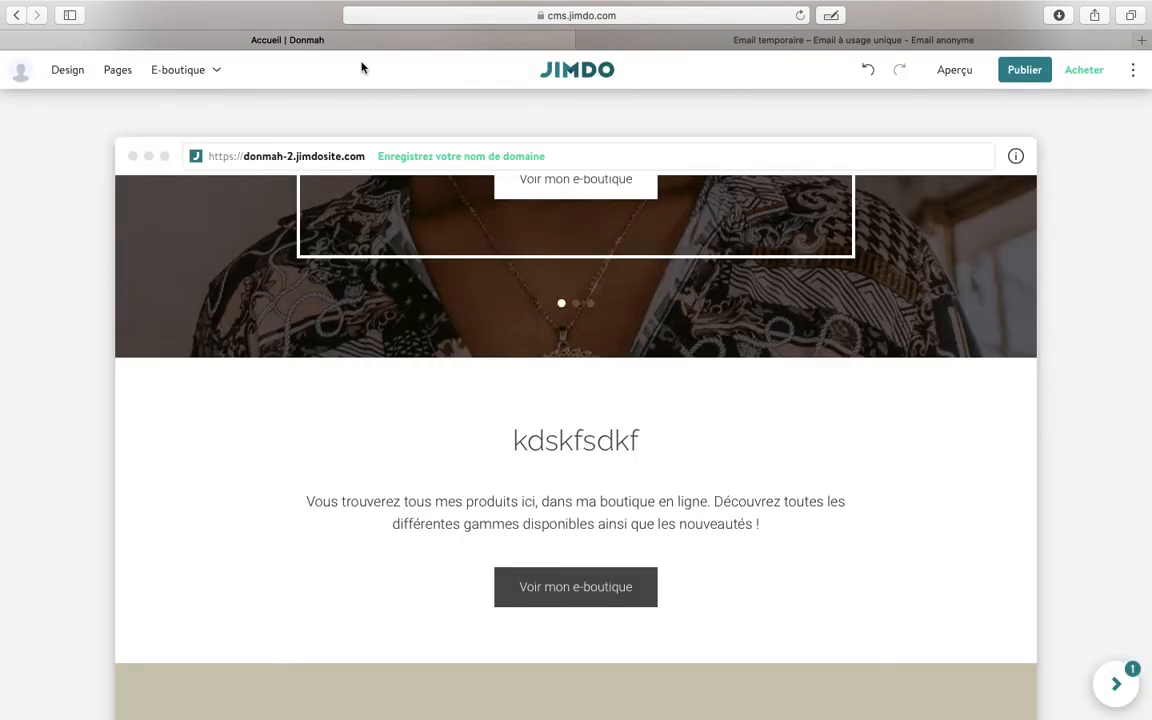
Open the sample product "Titre de l'article" from the product list and view the photo library for its image
left_click(160, 72)
left_click(188, 160)
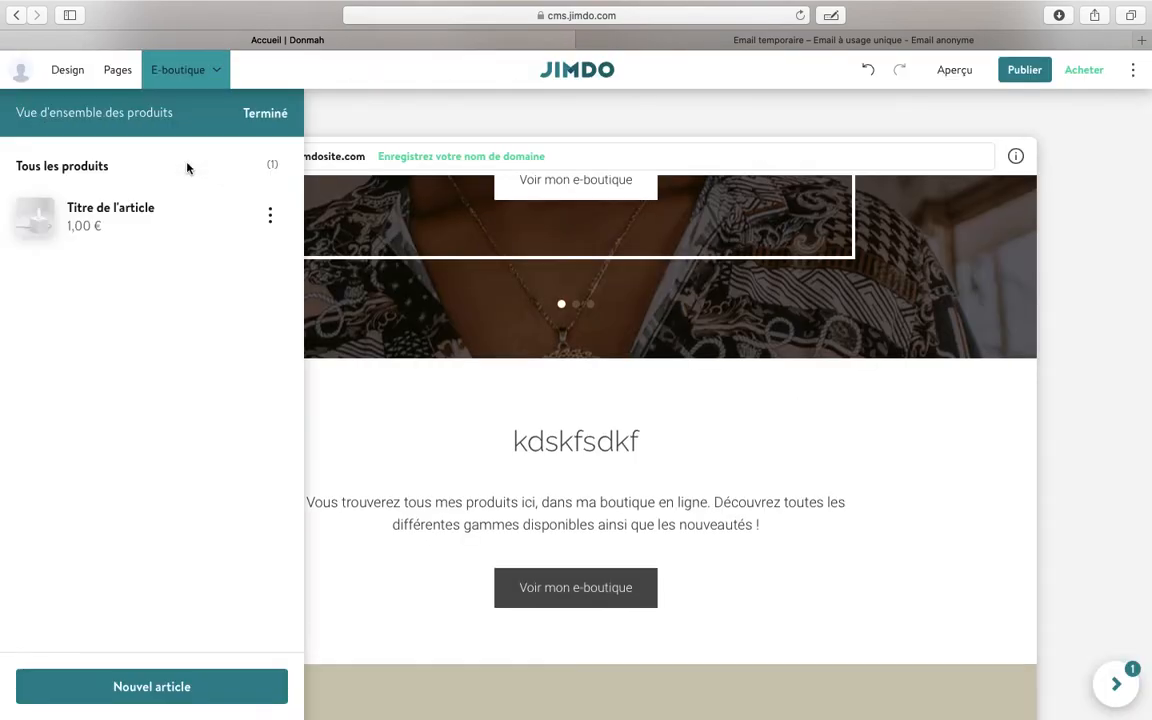
left_click(113, 213)
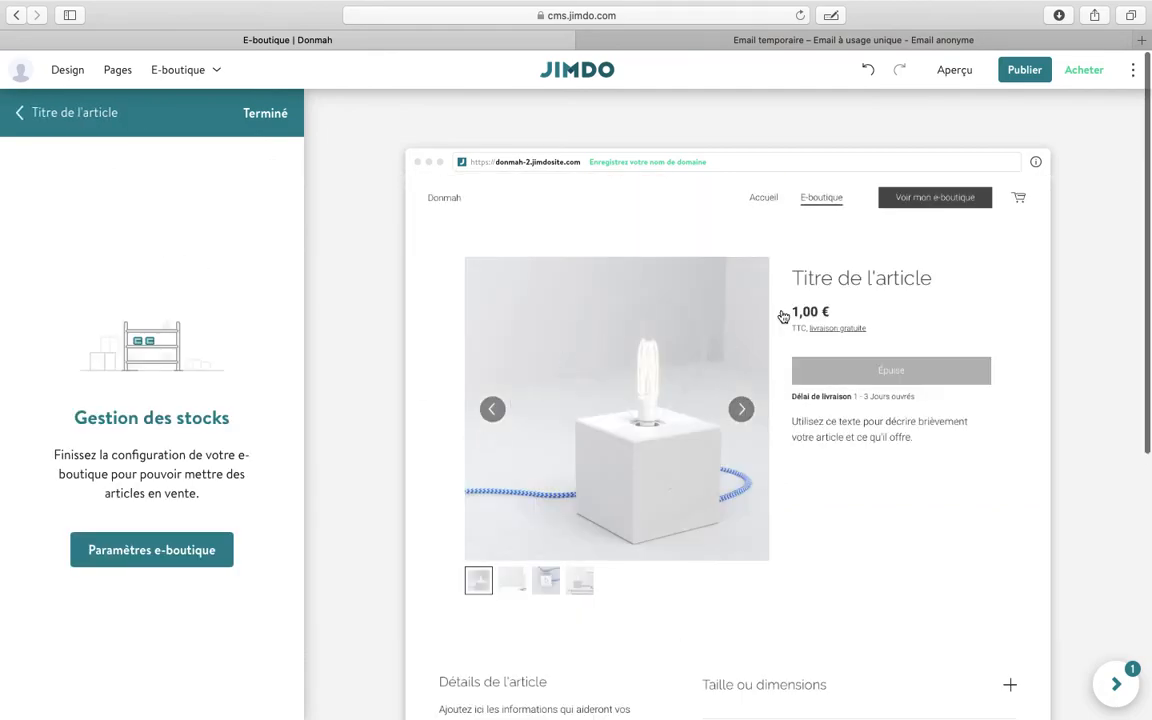
left_click(679, 421)
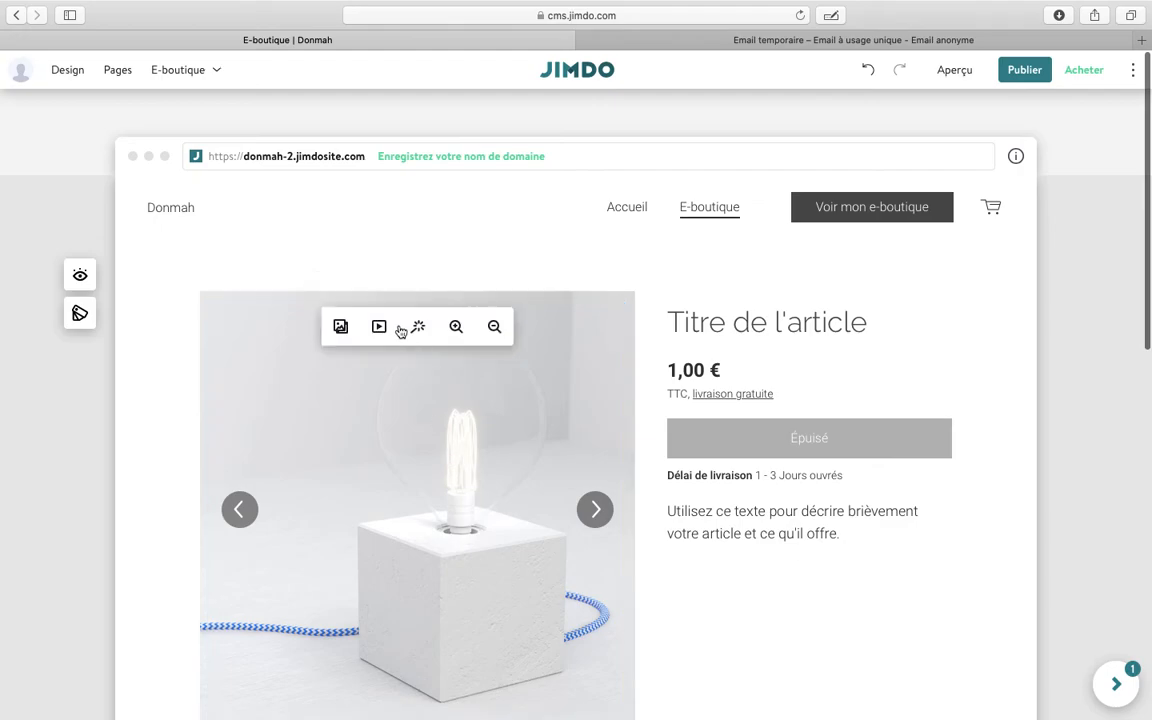
left_click(340, 328)
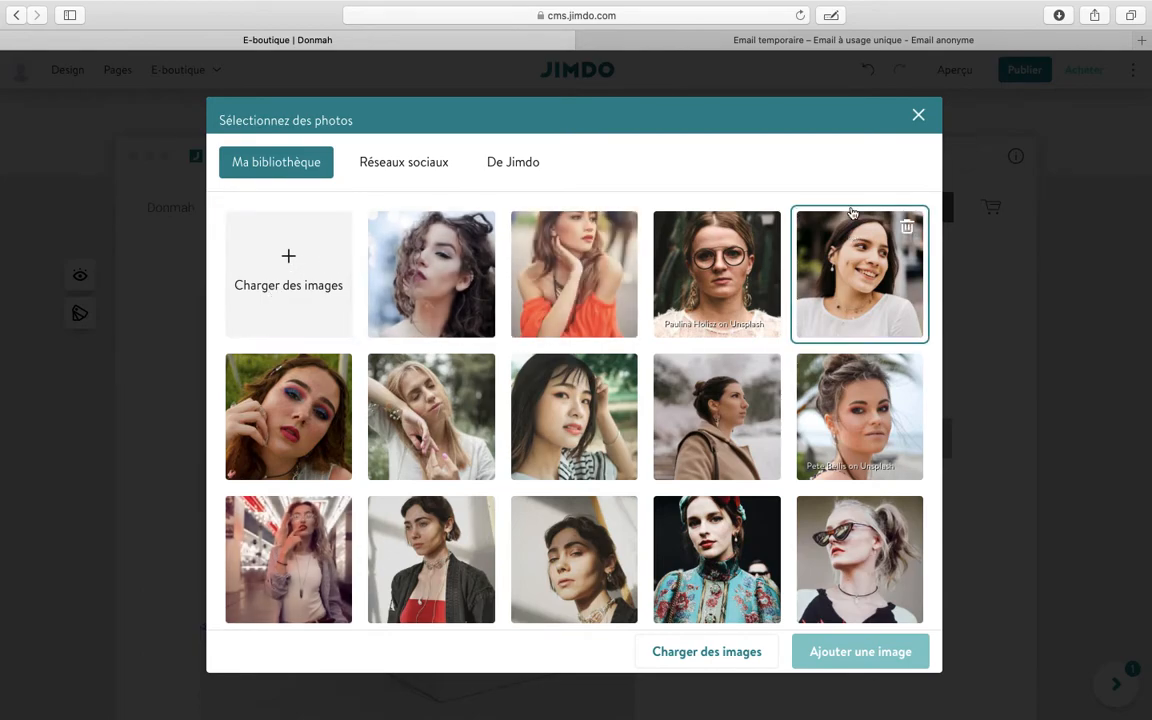
left_click(918, 116)
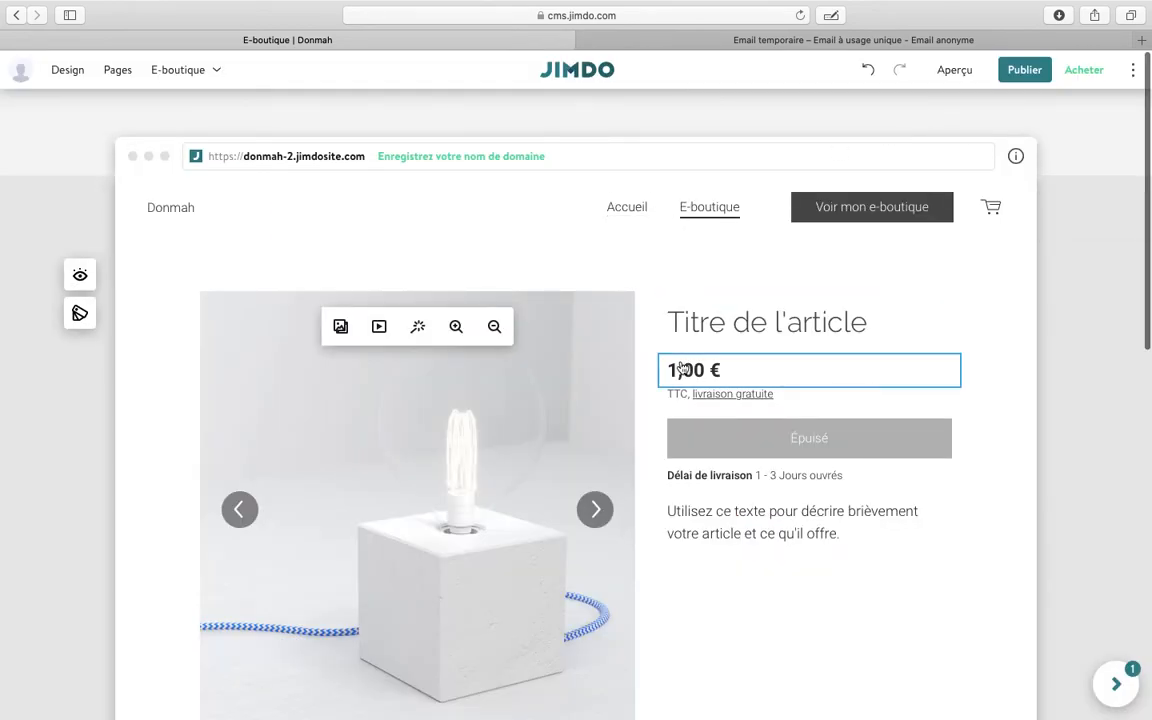
Examine the product page's description and item details, expanding the Détails section
scroll(705, 548, "down", 5)
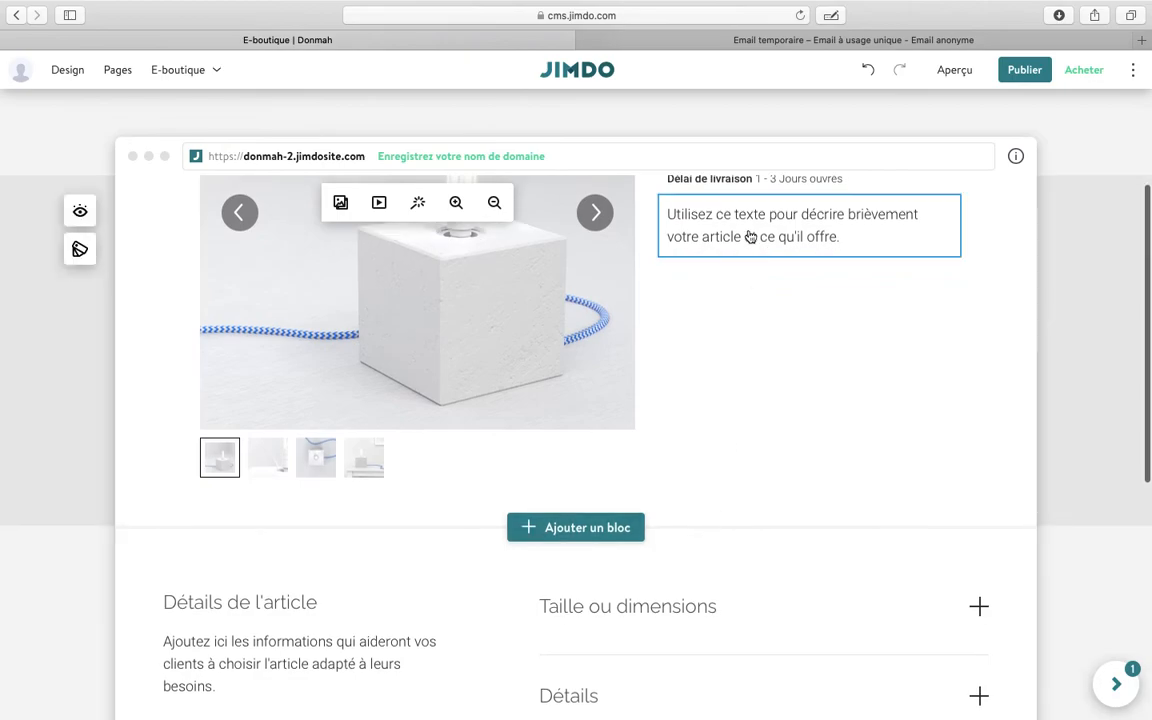
scroll(589, 512, "down", 4)
left_click(843, 340)
left_click(591, 520)
scroll(470, 450, "down", 5)
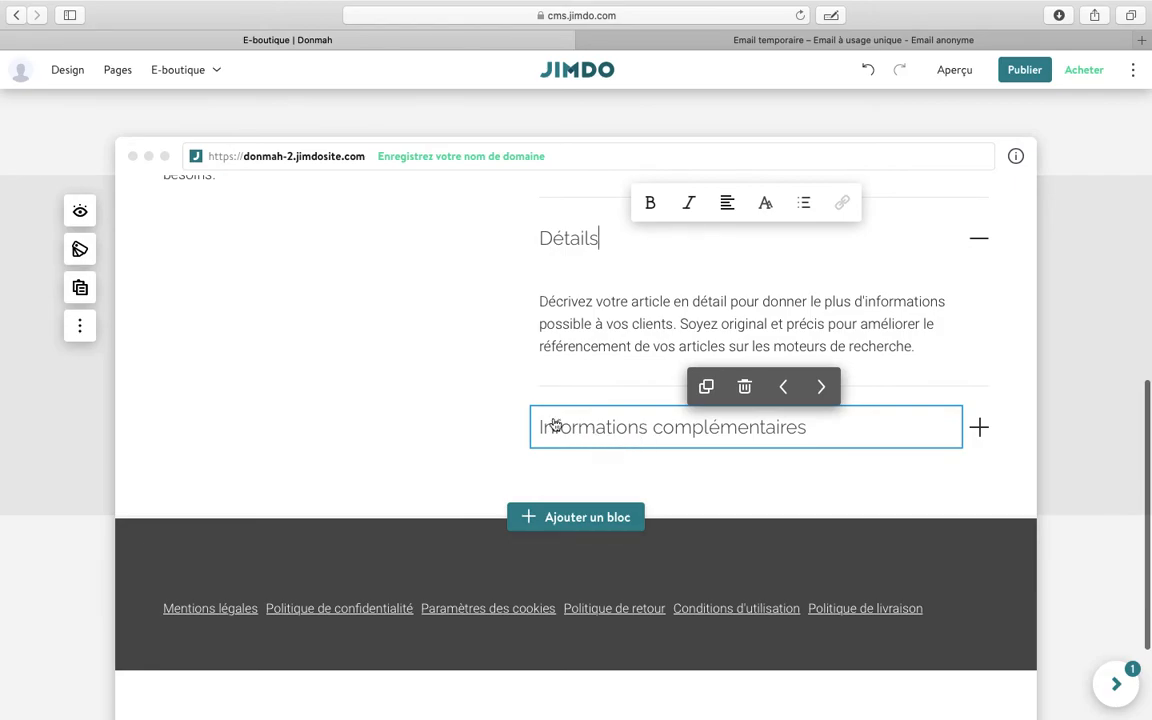
scroll(363, 342, "up", 15)
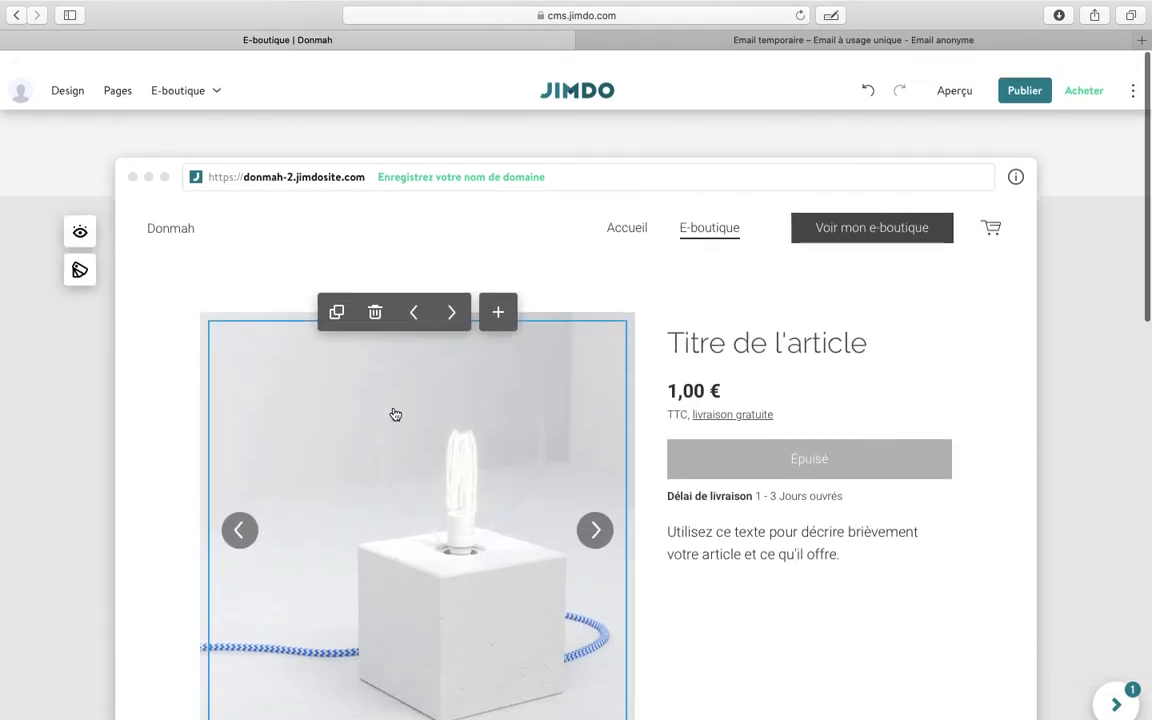
scroll(395, 414, "down", 1)
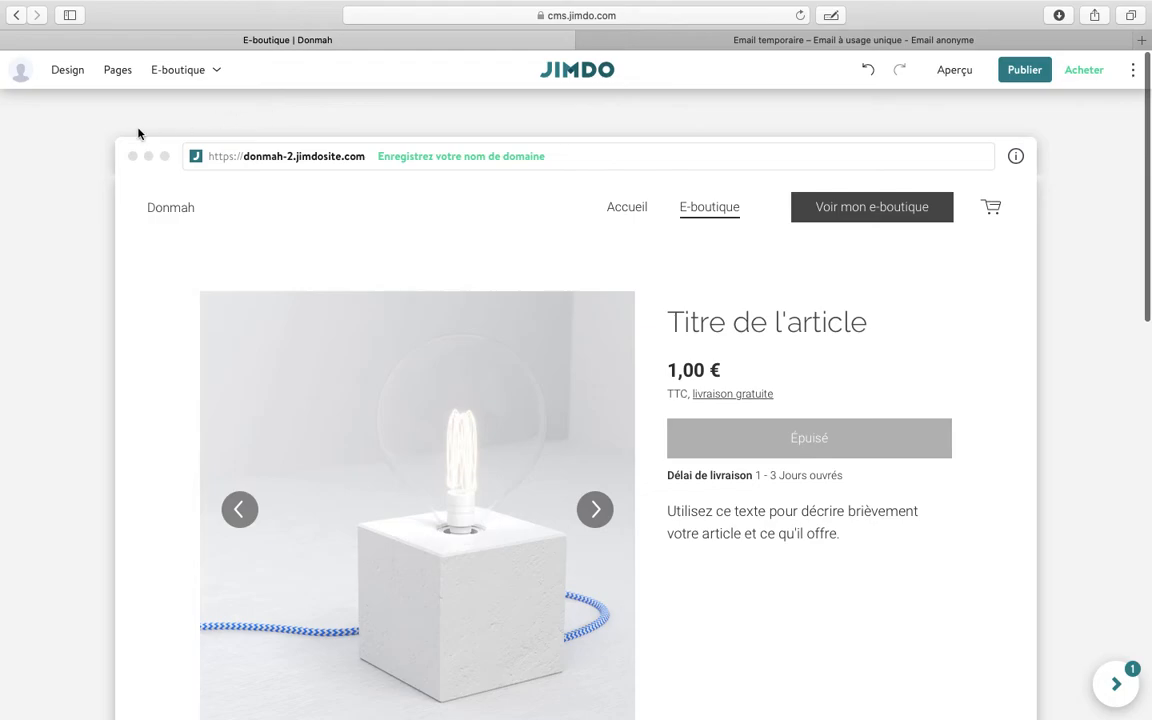
View the site's style options for colour palette, fonts, buttons and animations
left_click(67, 69)
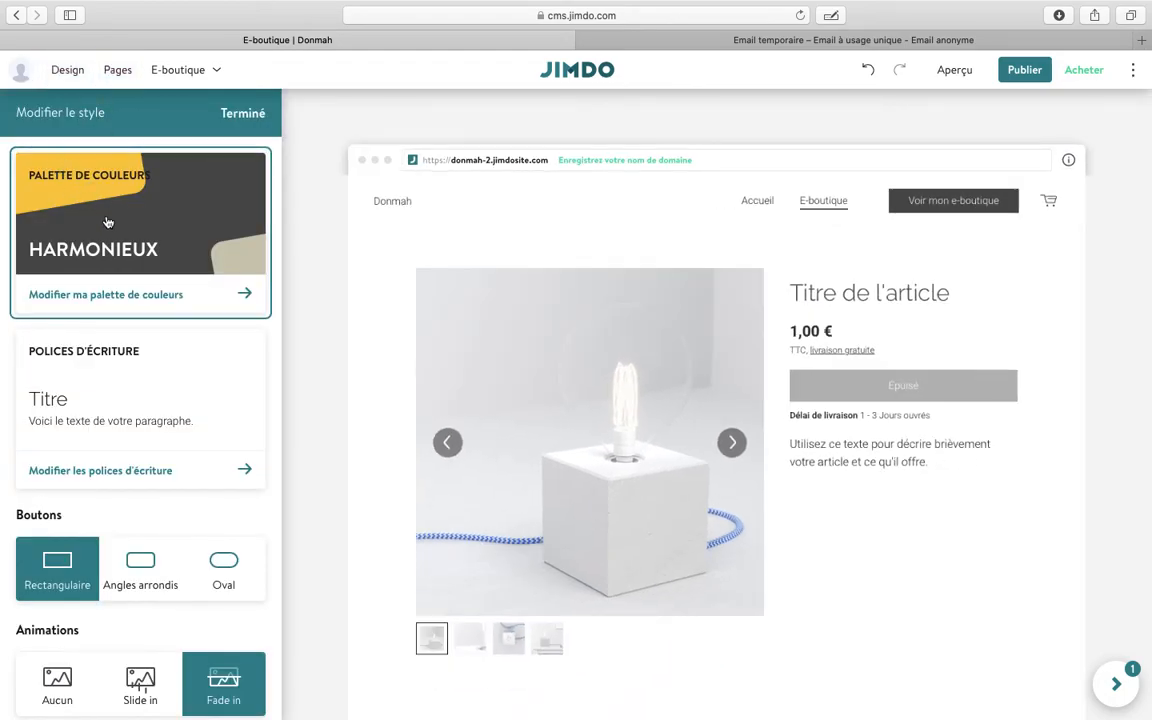
scroll(129, 478, "down", 1)
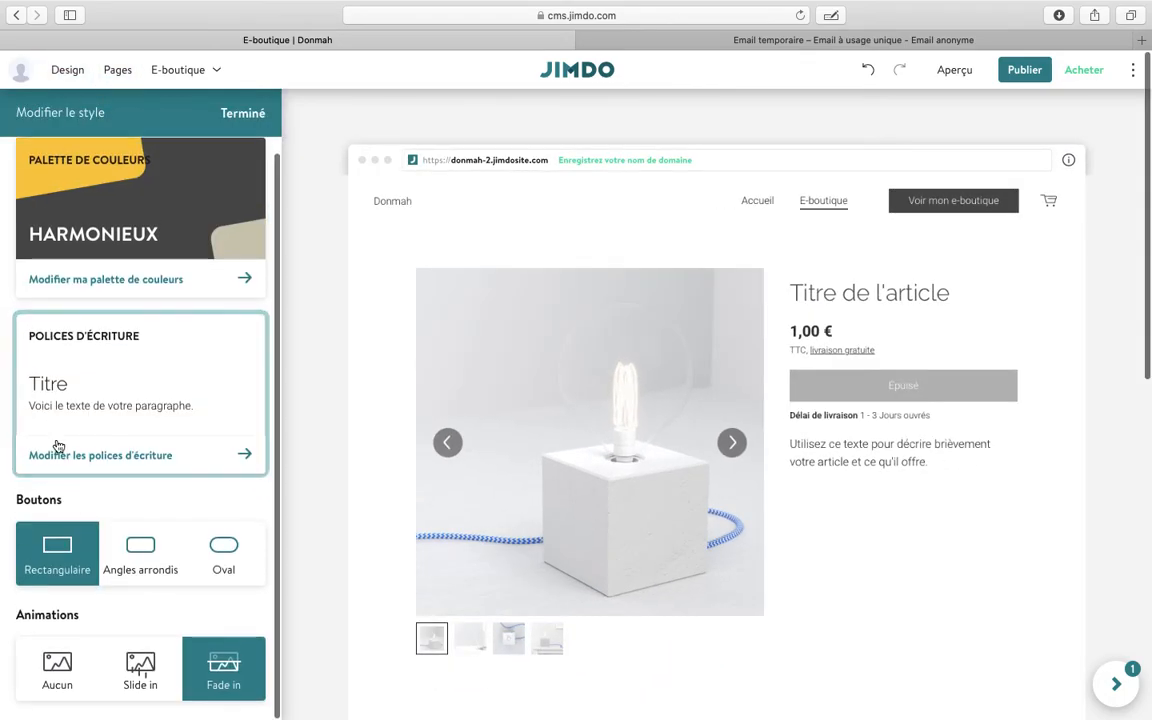
scroll(98, 140, "up", 1)
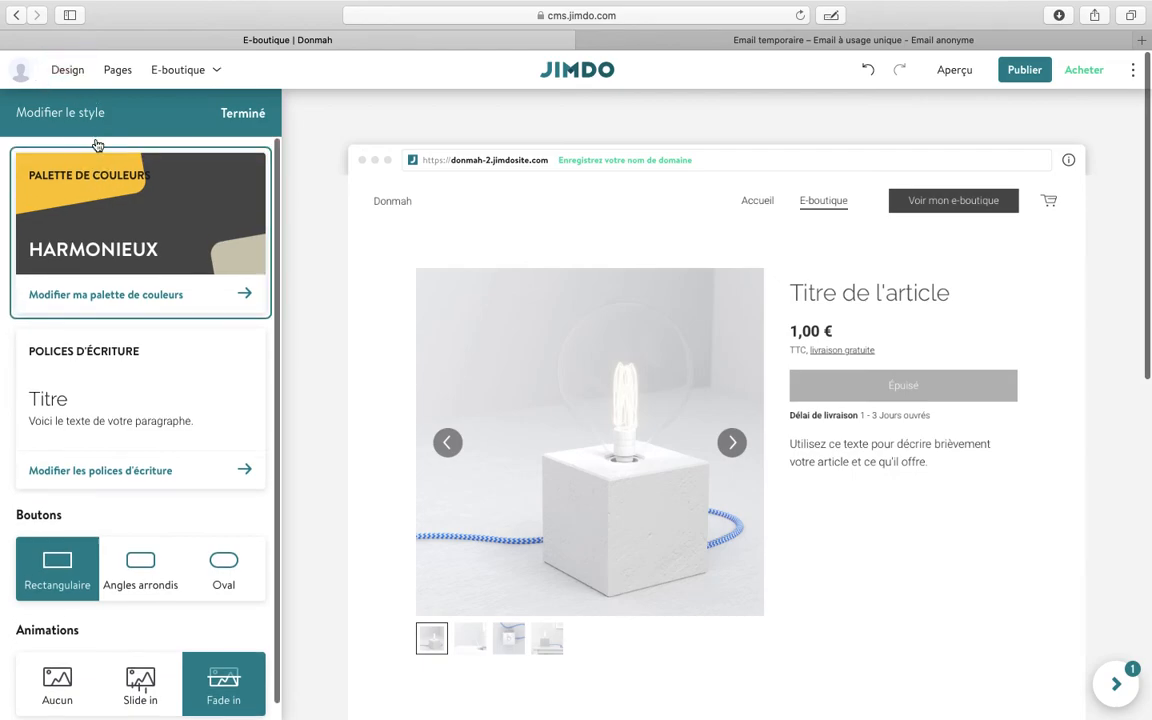
Publish the website and dismiss the domain registration offer
left_click(1030, 74)
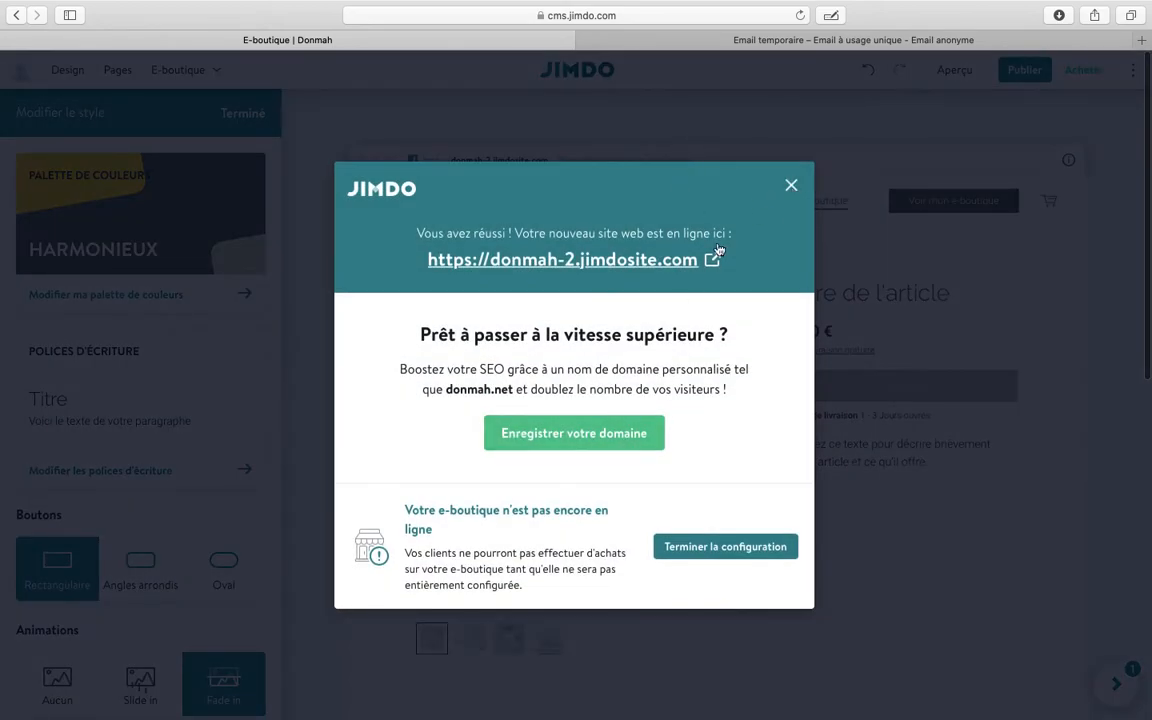
left_click(791, 189)
Examine the paid e-boutique plans and their feature comparison table, and return to the site editor
left_click(1099, 75)
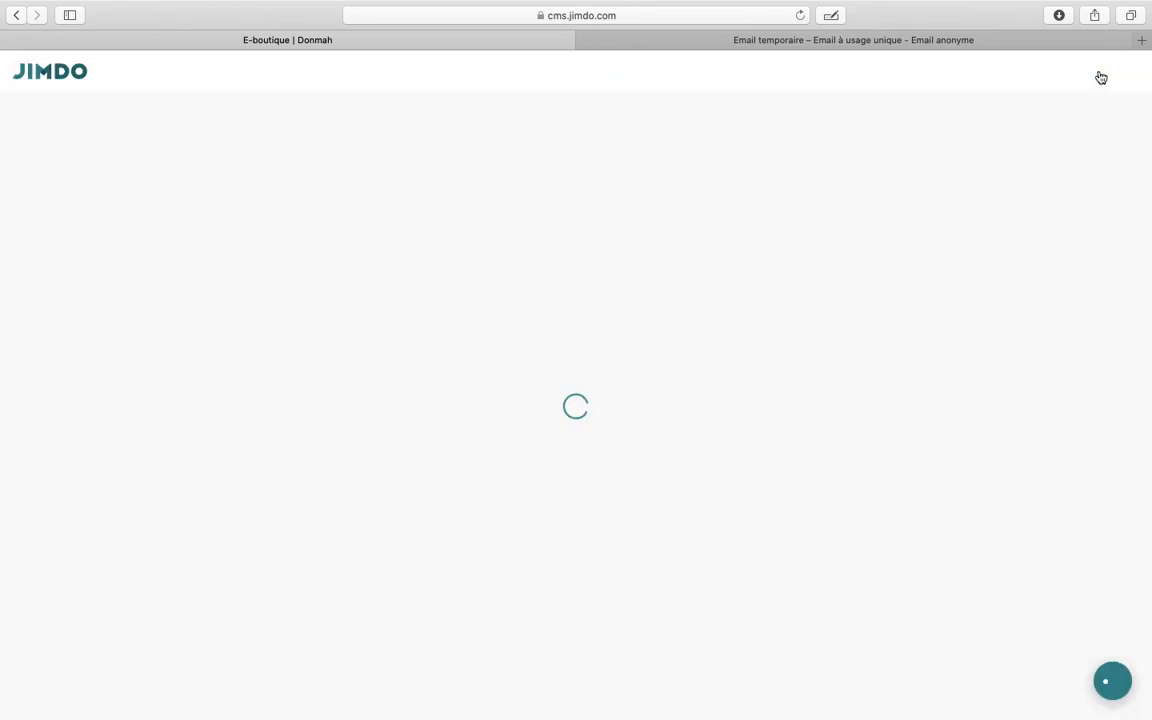
scroll(481, 459, "down", 3)
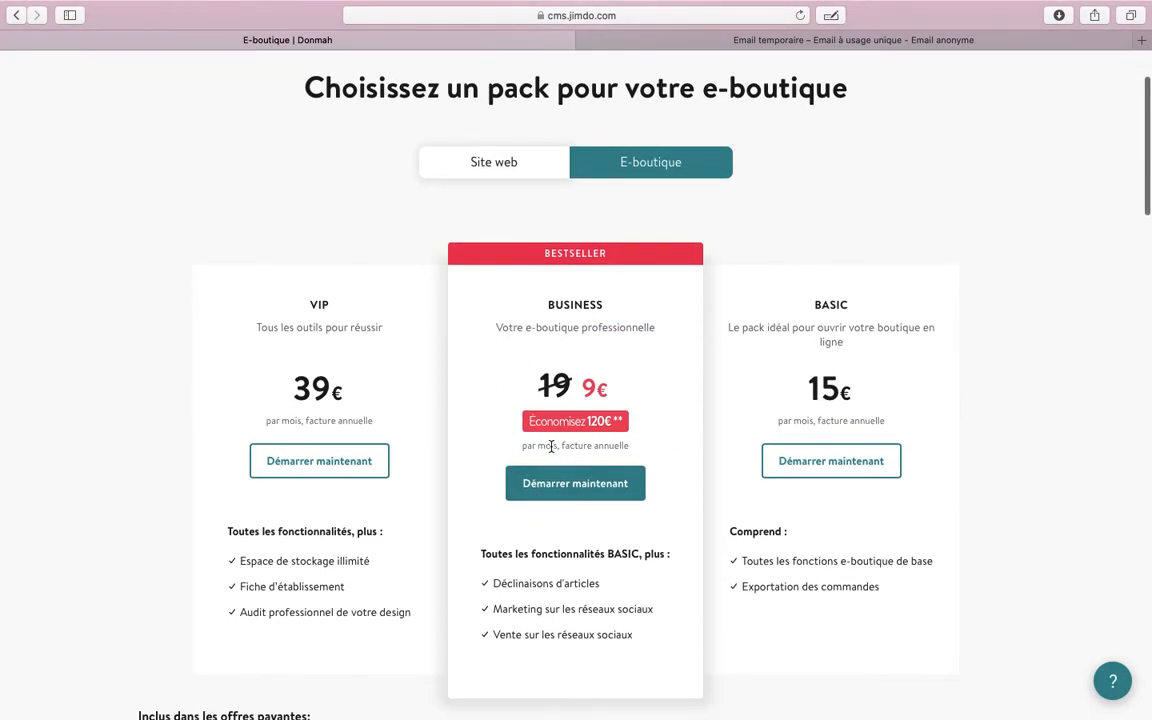
scroll(523, 416, "down", 2)
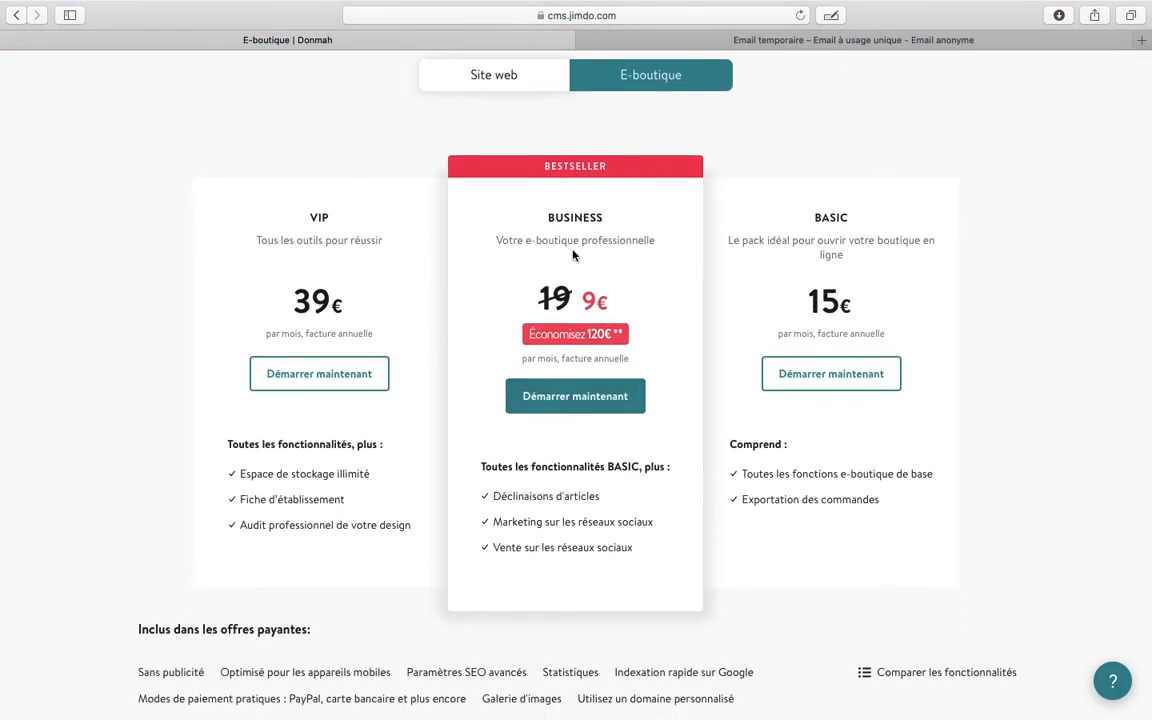
scroll(576, 427, "down", 3)
scroll(560, 427, "up", 1)
scroll(532, 391, "down", 5)
scroll(532, 391, "down", 3)
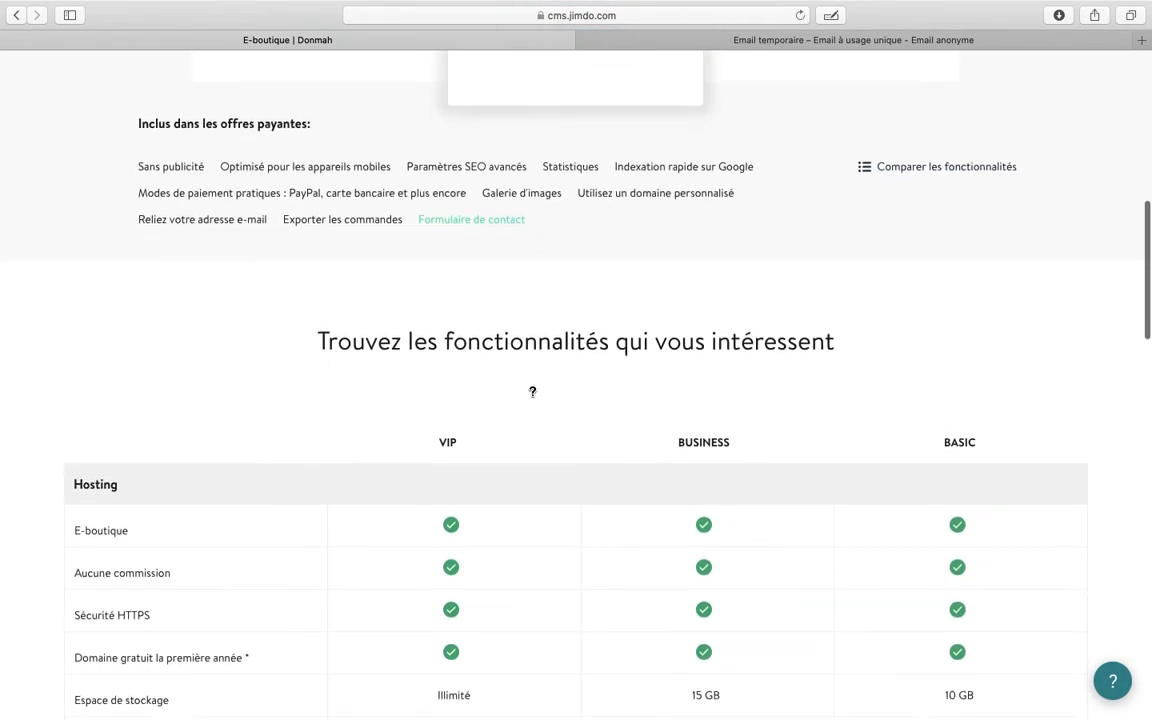
scroll(532, 391, "up", 10)
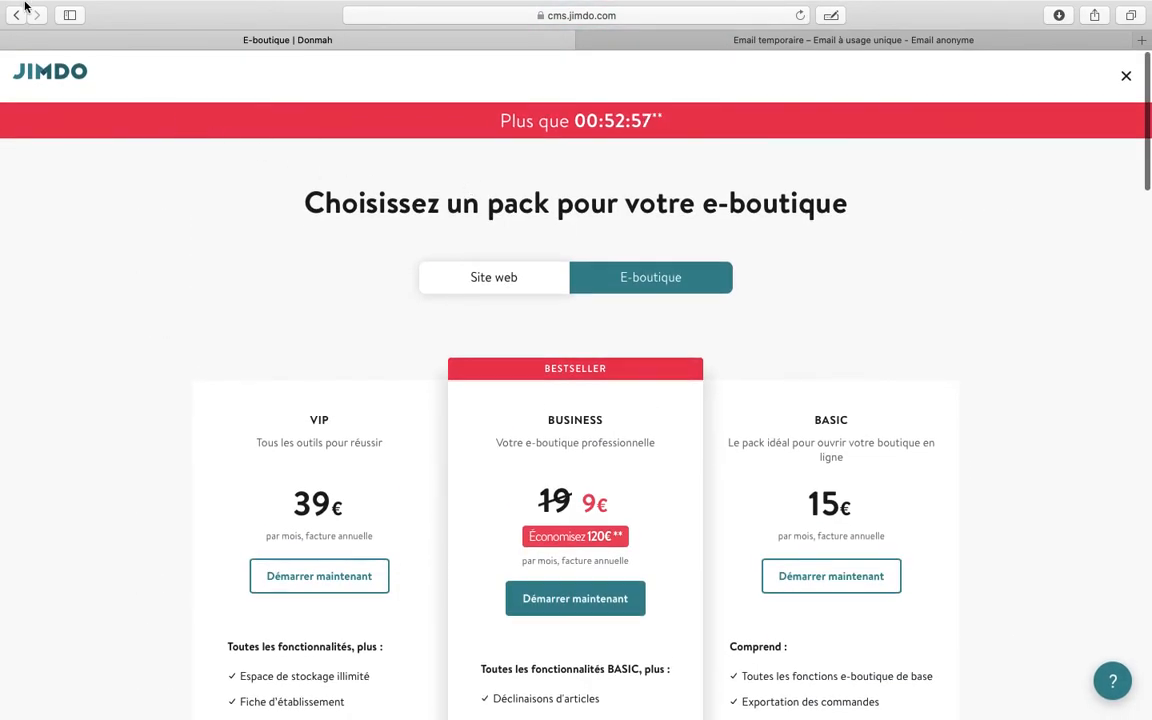
left_click(15, 17)
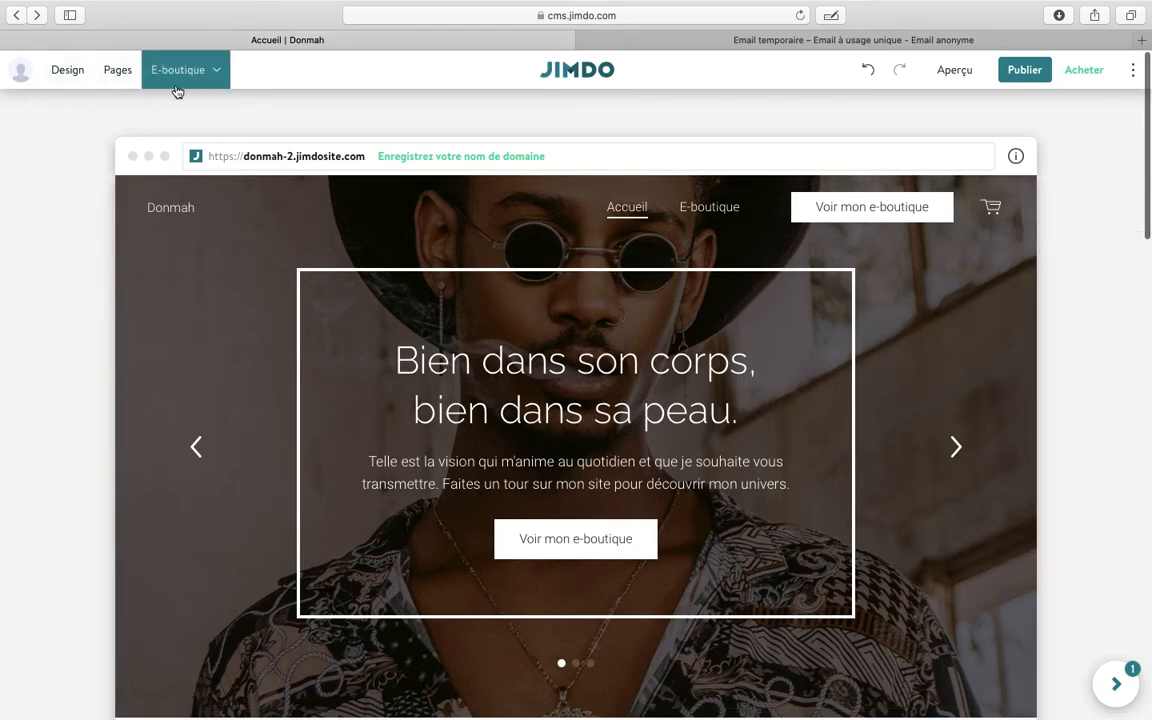
Reopen the e-boutique's Entreprise settings from the homepage editor and review the profile fields
left_click(176, 88)
left_click(216, 128)
left_click(112, 291)
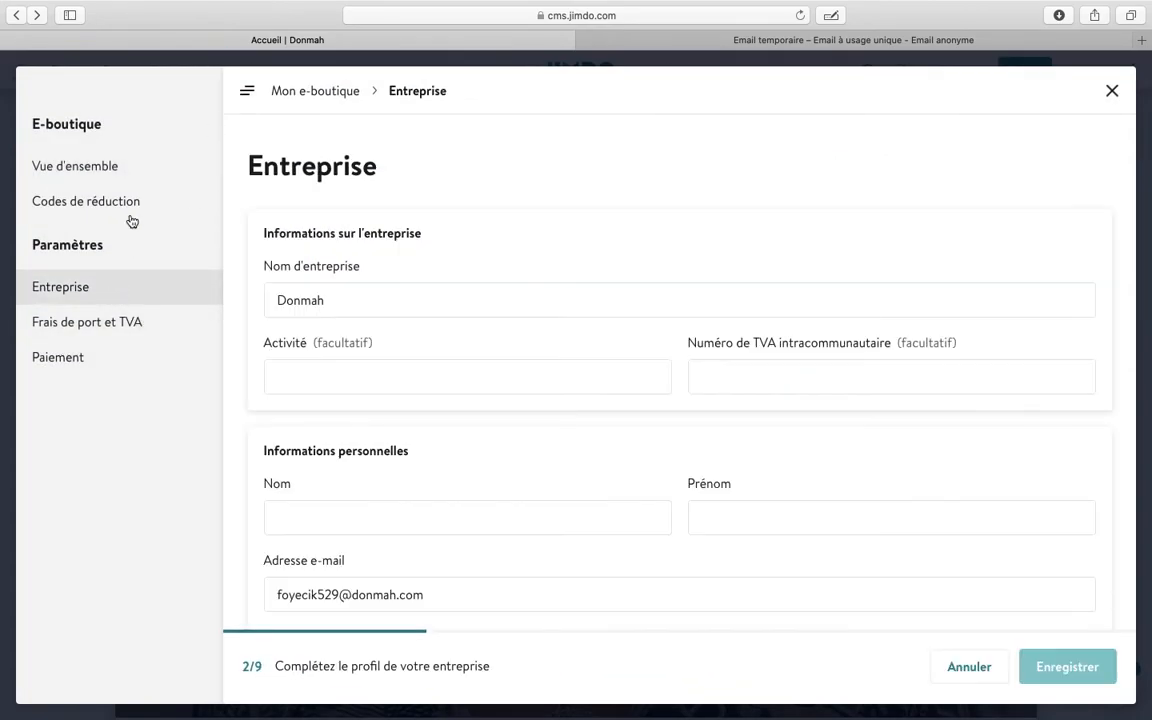
scroll(388, 429, "down", 2)
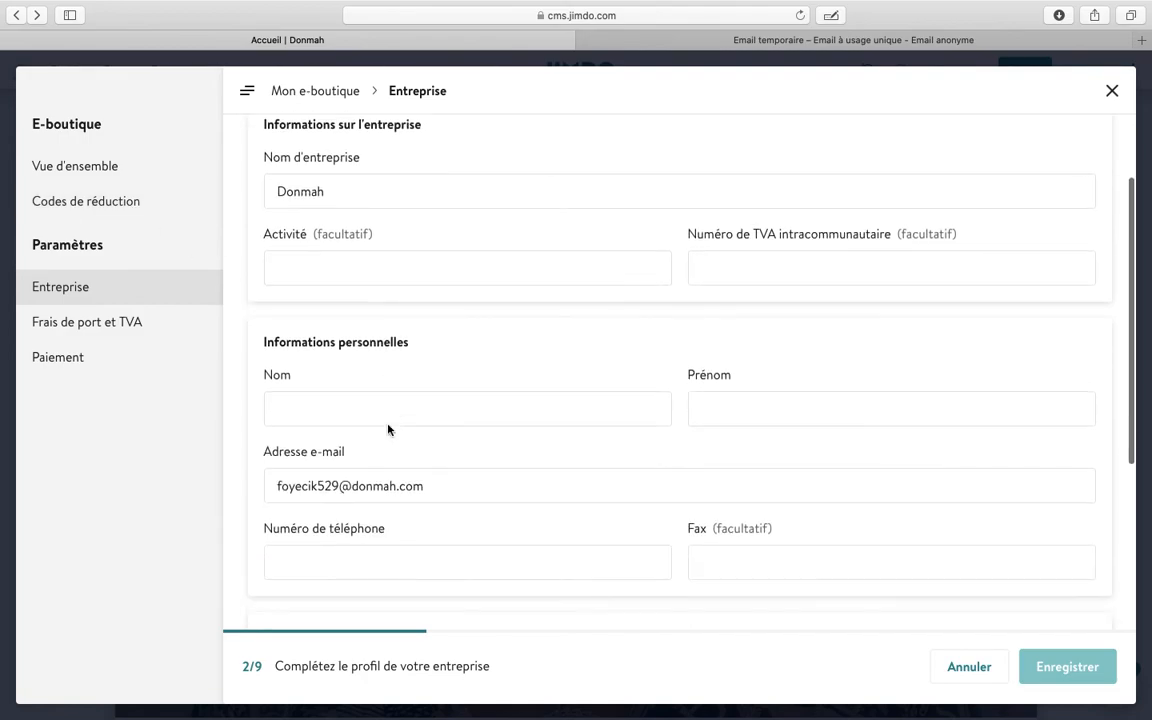
View the e-boutique's discount codes page and its setup overview
left_click(122, 197)
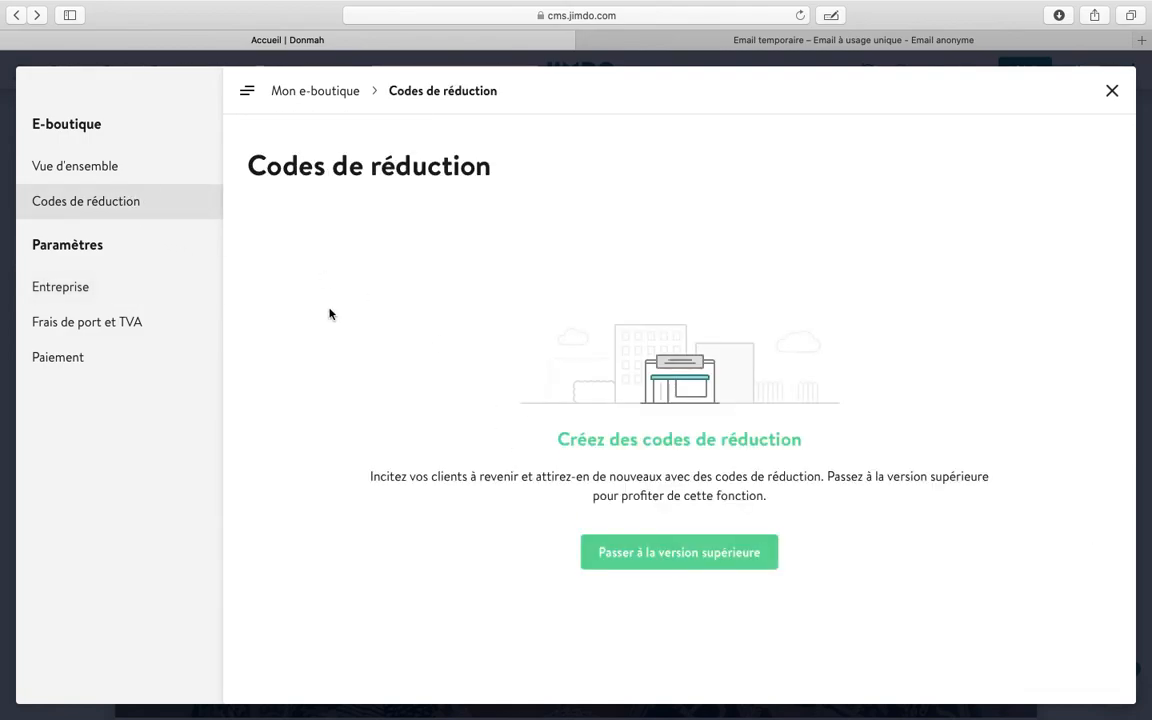
left_click(101, 169)
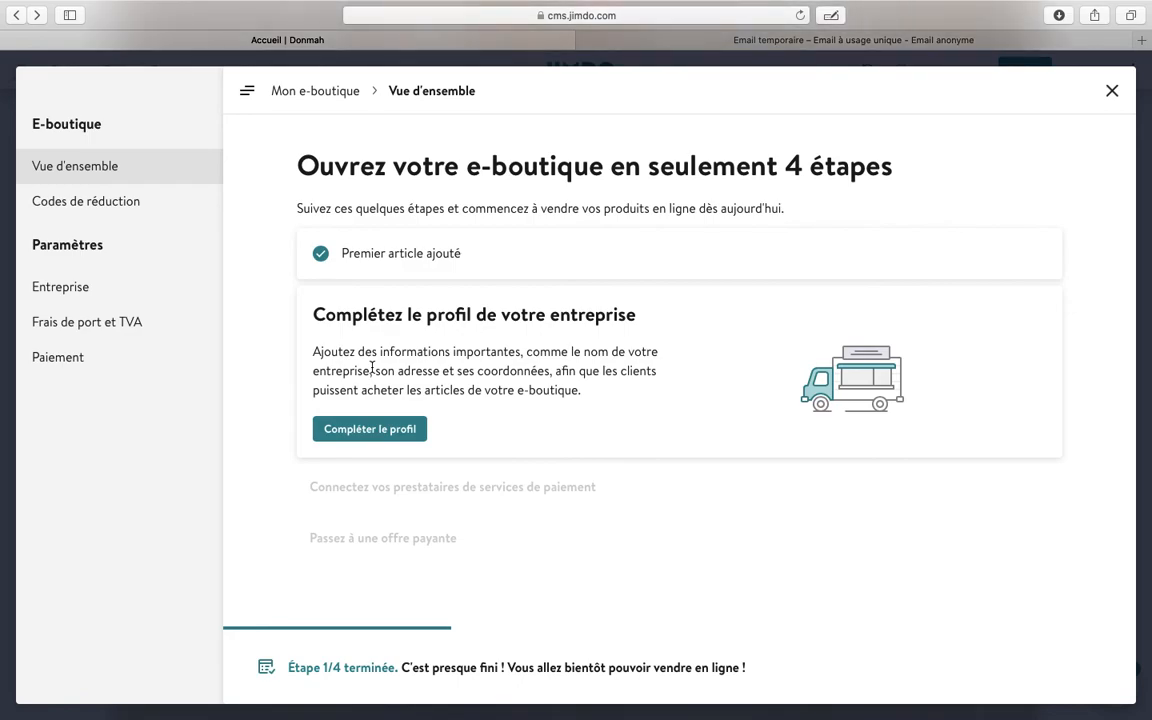
Examine the Frais de port et TVA settings, covering the VAT rate and the national, EU, European and worldwide delivery options
left_click(87, 320)
scroll(391, 463, "down", 5)
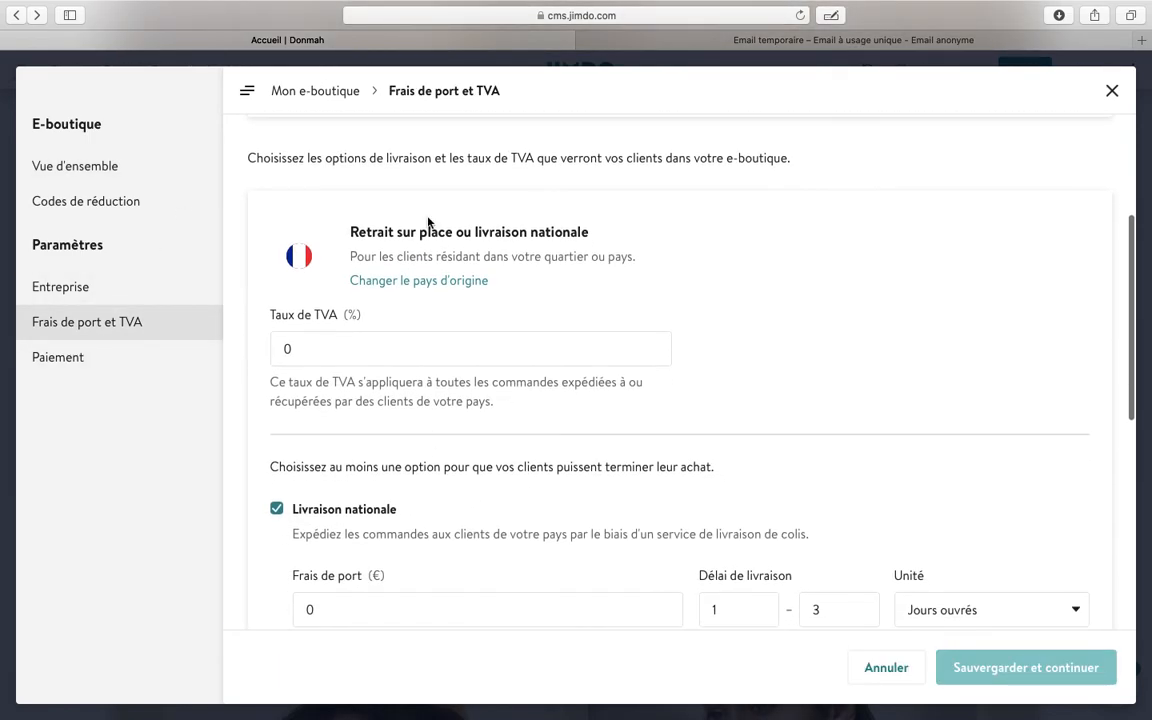
scroll(454, 256, "down", 1)
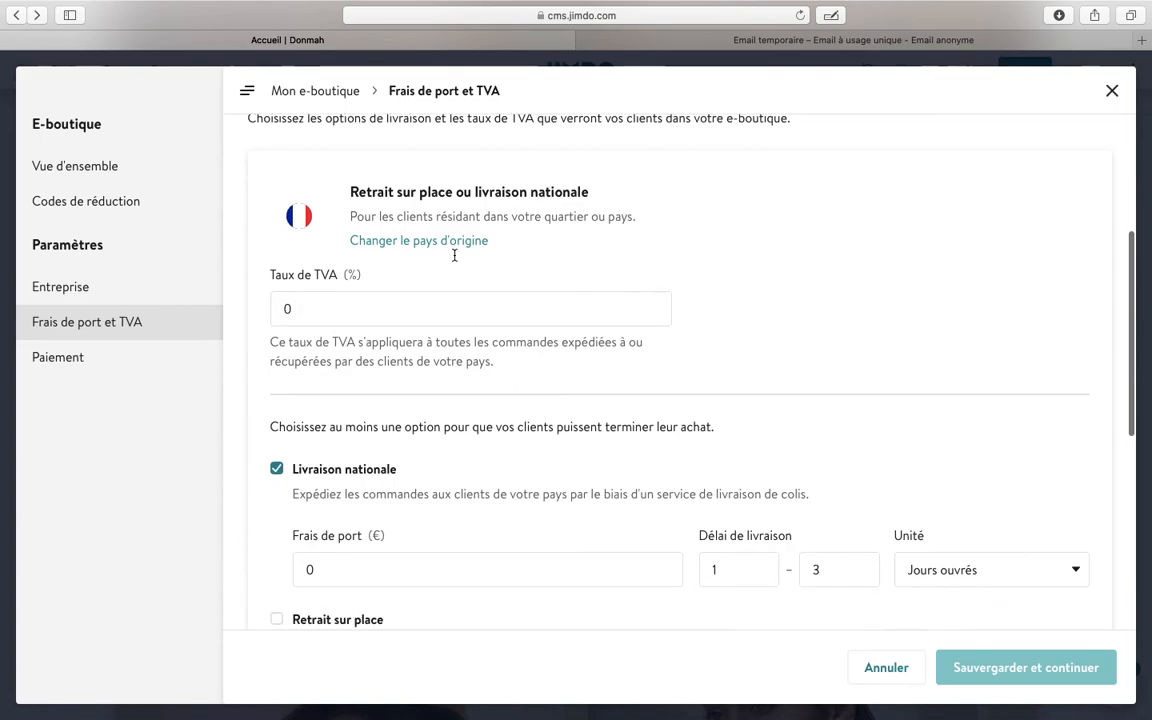
scroll(419, 362, "down", 5)
left_click(419, 362)
scroll(419, 362, "down", 3)
scroll(419, 362, "down", 3)
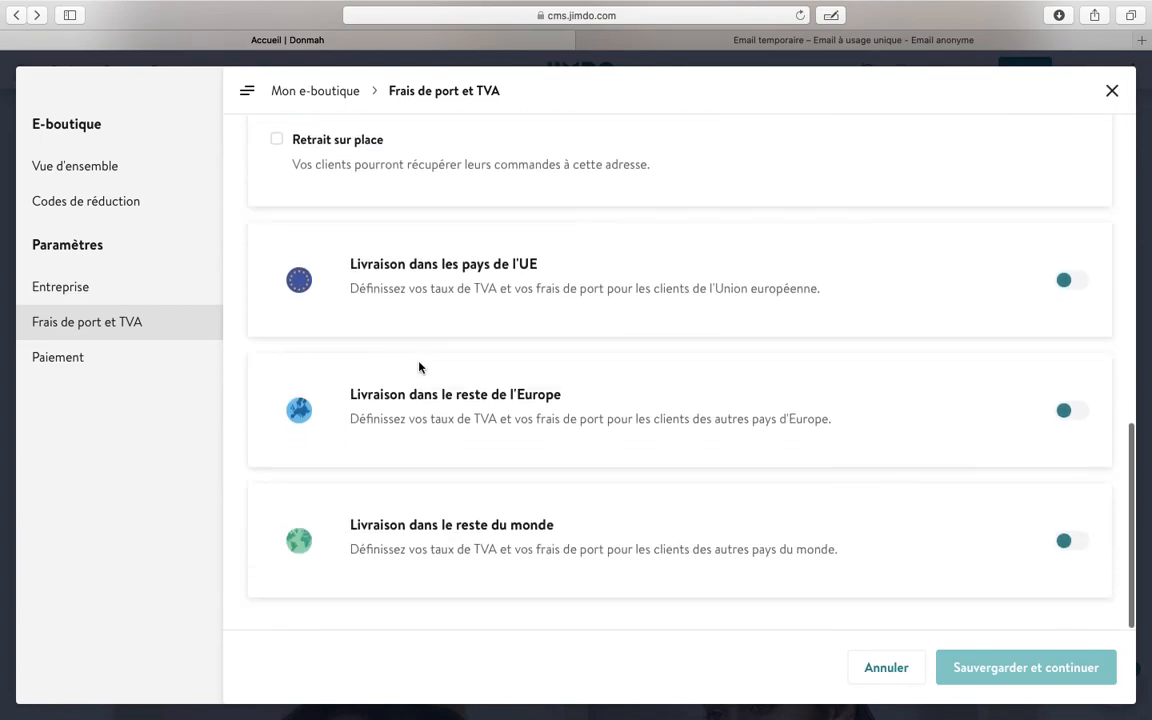
scroll(476, 311, "up", 1)
scroll(476, 311, "up", 5)
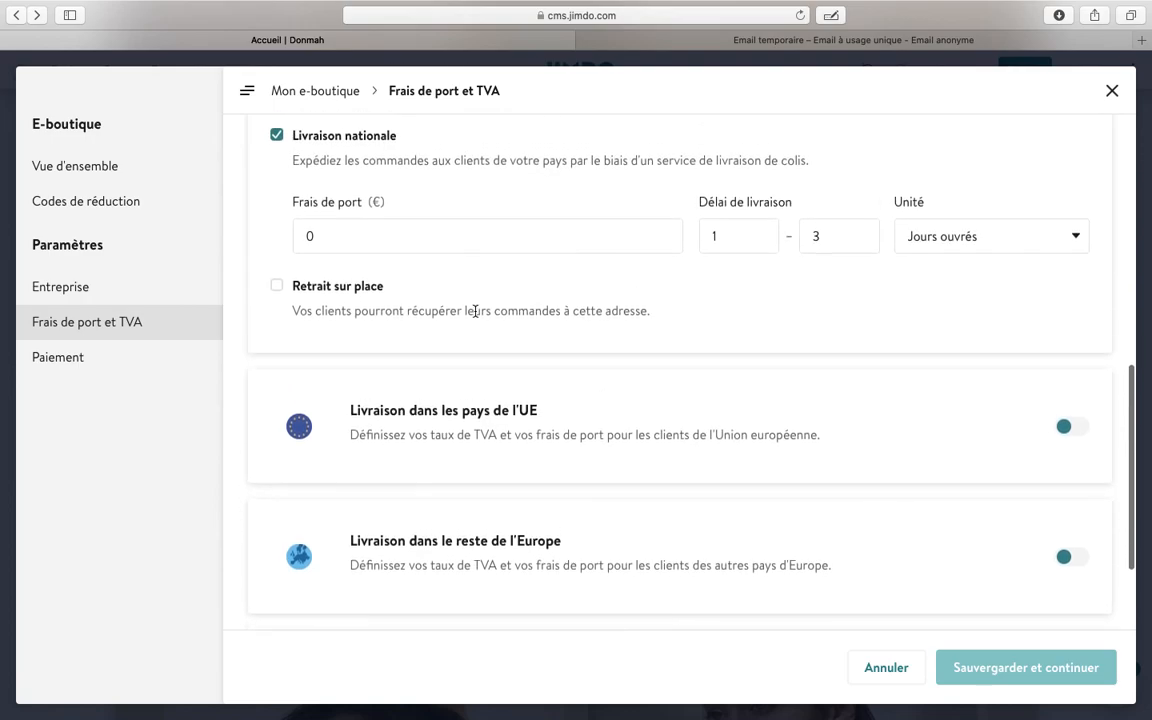
Try enabling Retrait sur place for domestic customers and examine its pickup address and instruction fields
left_click(277, 383)
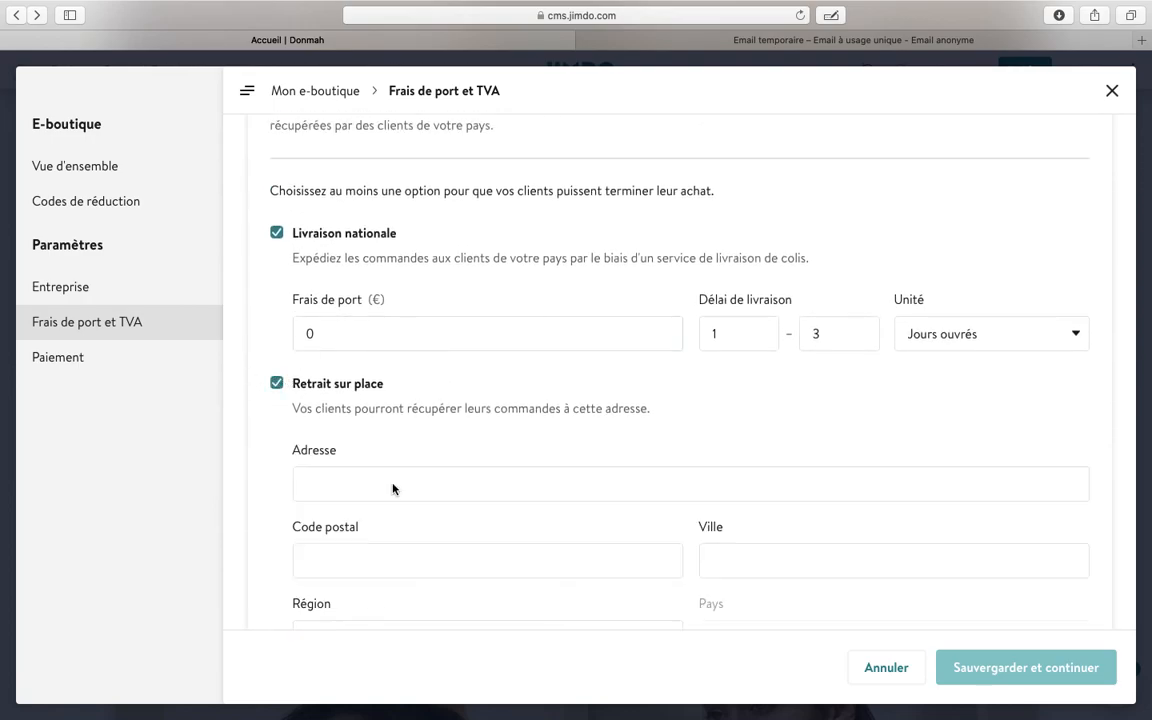
scroll(436, 452, "down", 3)
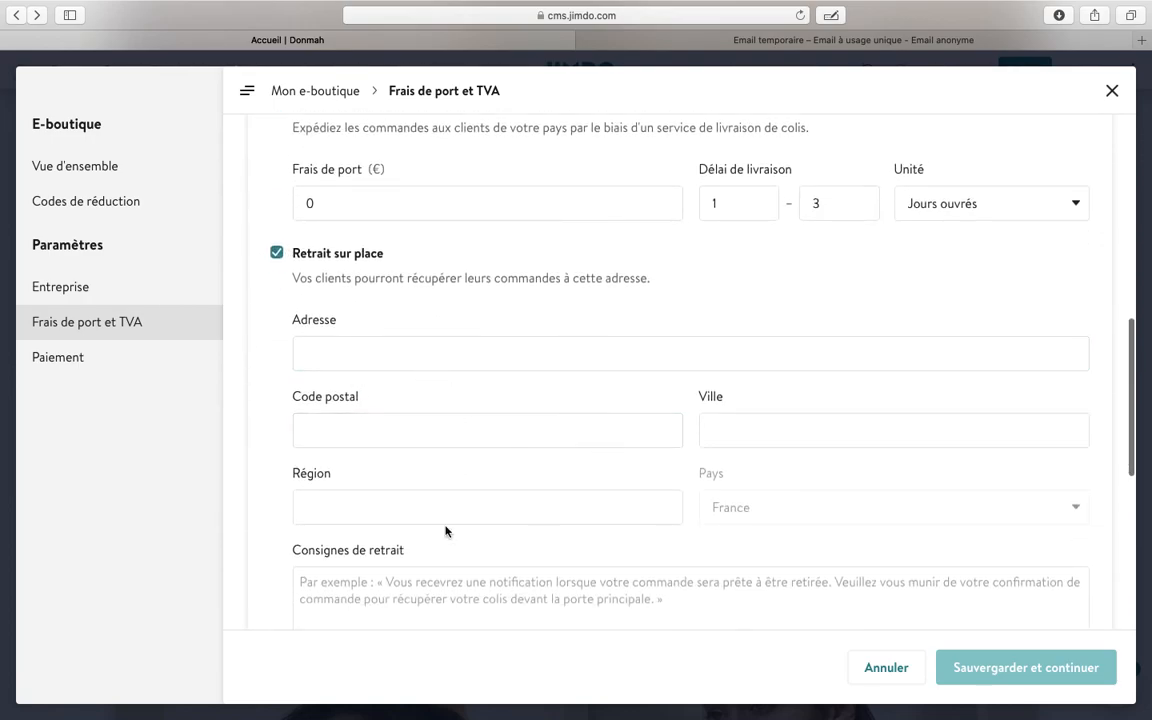
left_click(555, 357)
left_click(613, 328)
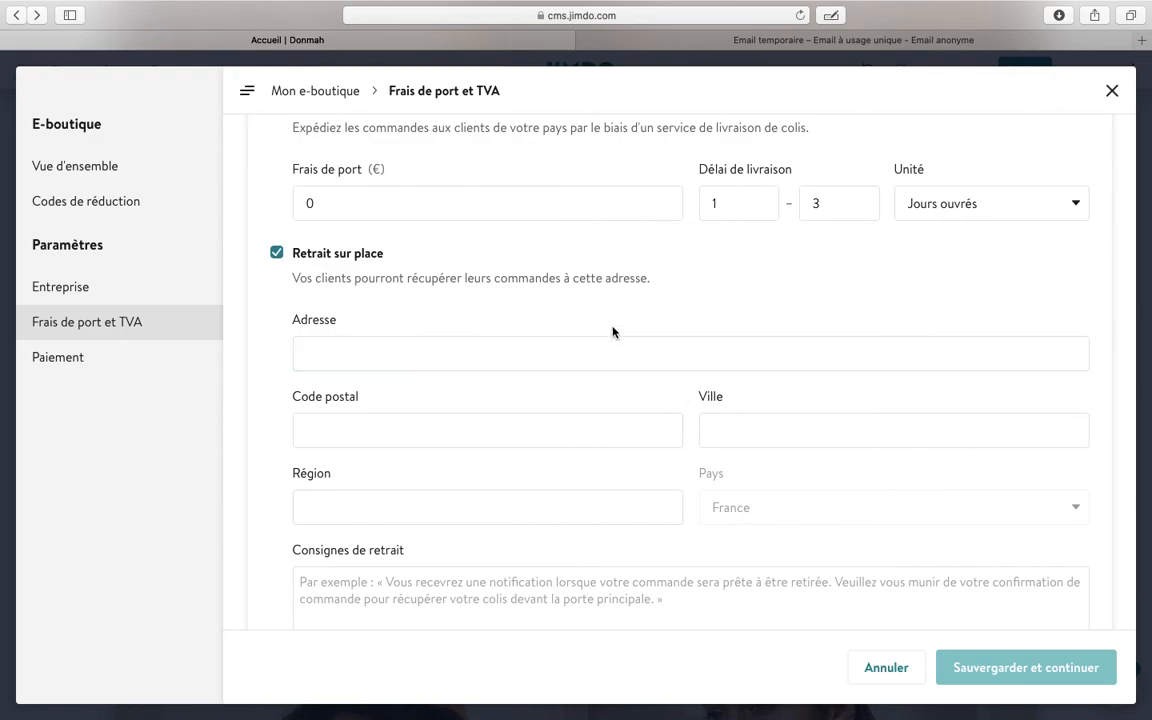
scroll(625, 558, "down", 4)
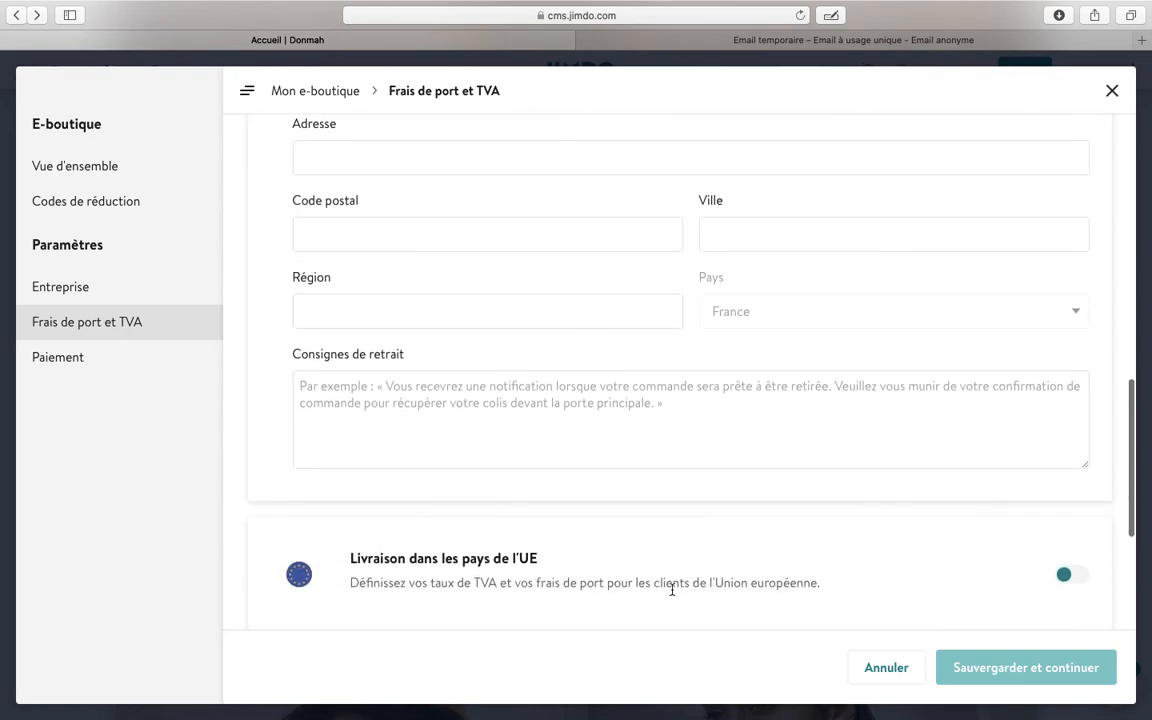
scroll(671, 589, "down", 2)
scroll(795, 630, "up", 10)
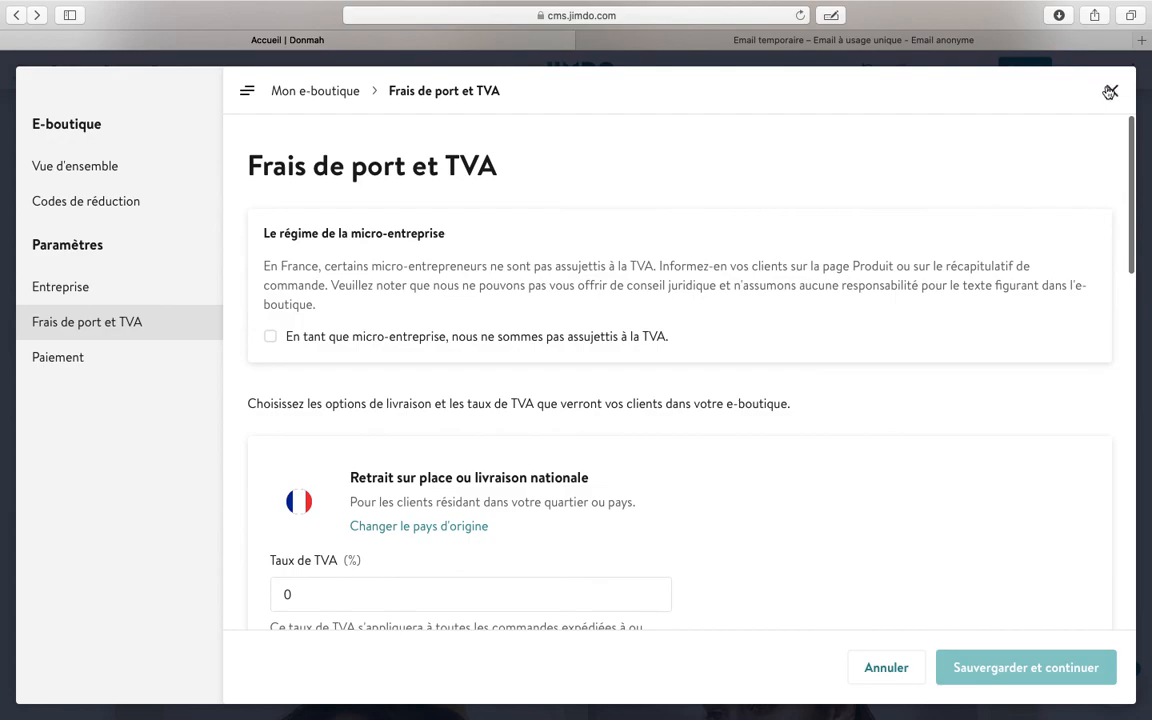
Close the e-boutique settings, discarding the unsaved shipping changes, and return to the site editor
left_click(1110, 91)
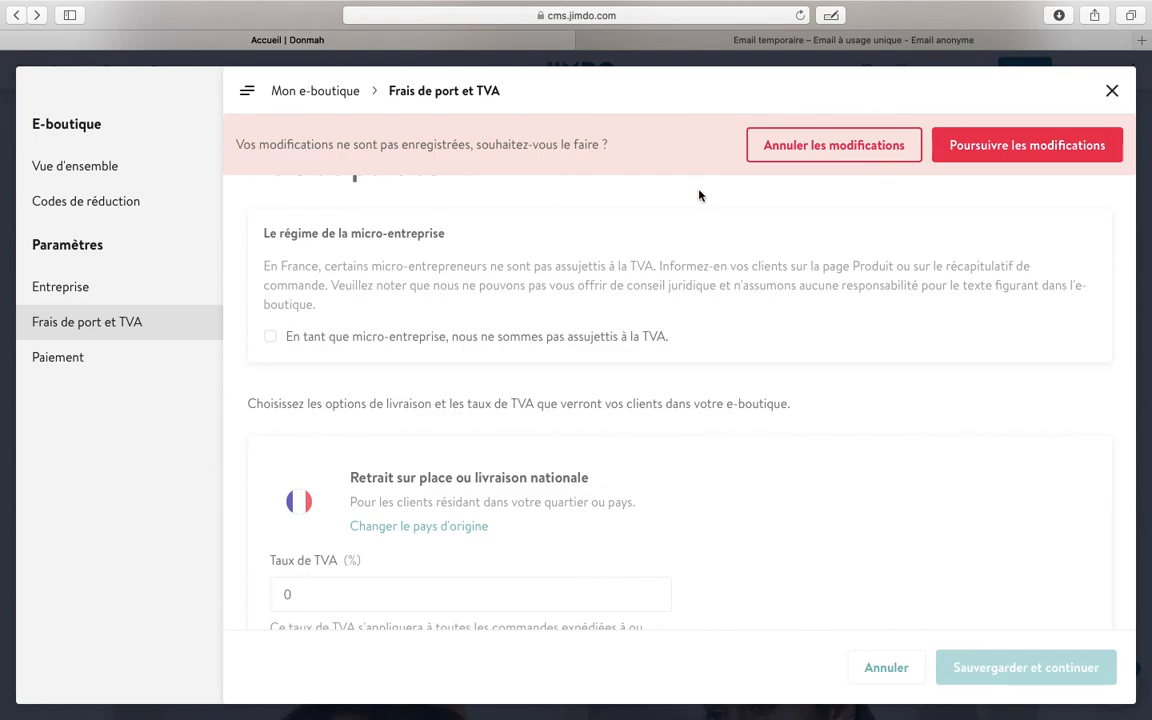
left_click(852, 146)
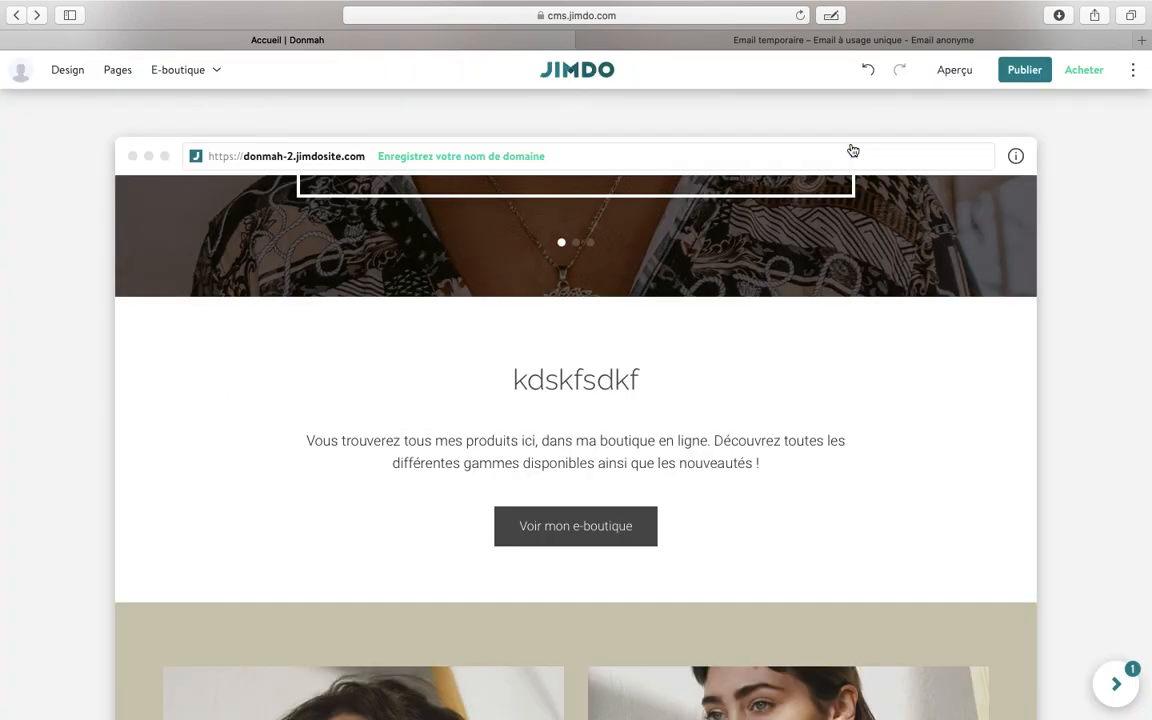